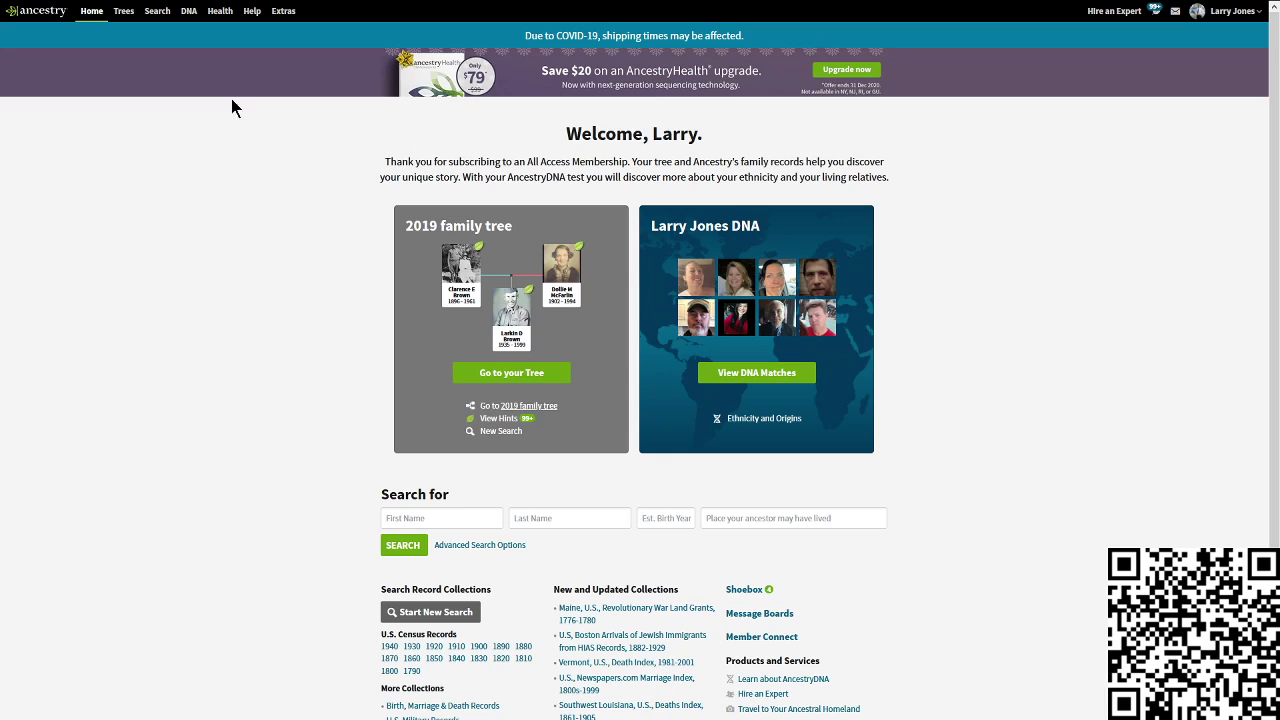
Open the 2019 family tree and search for records about the home person's father.
left_click(125, 18)
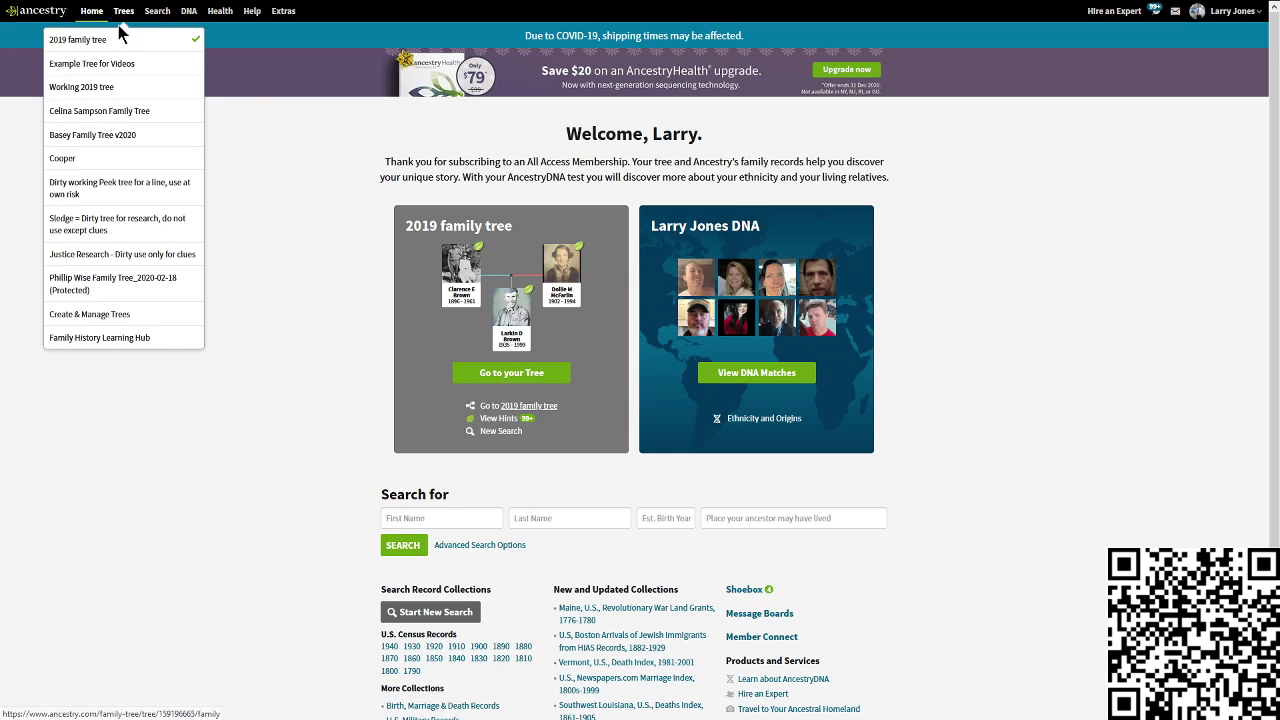
left_click(111, 44)
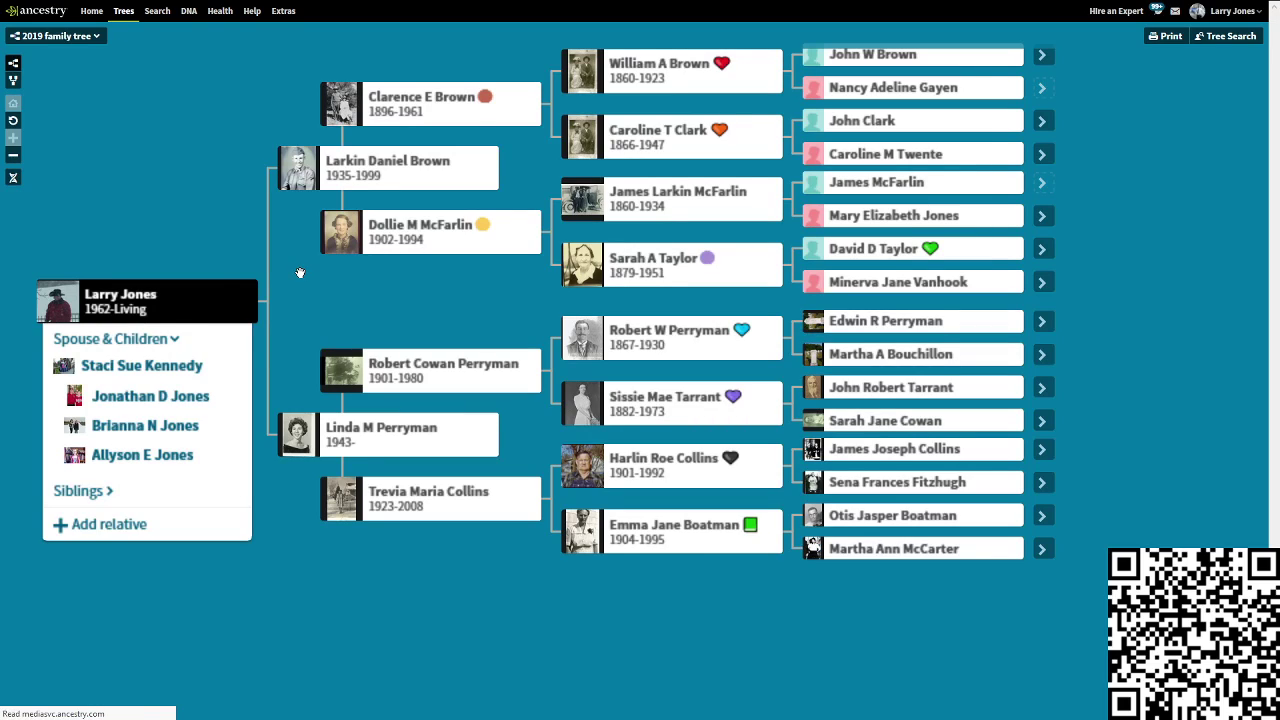
left_click(383, 176)
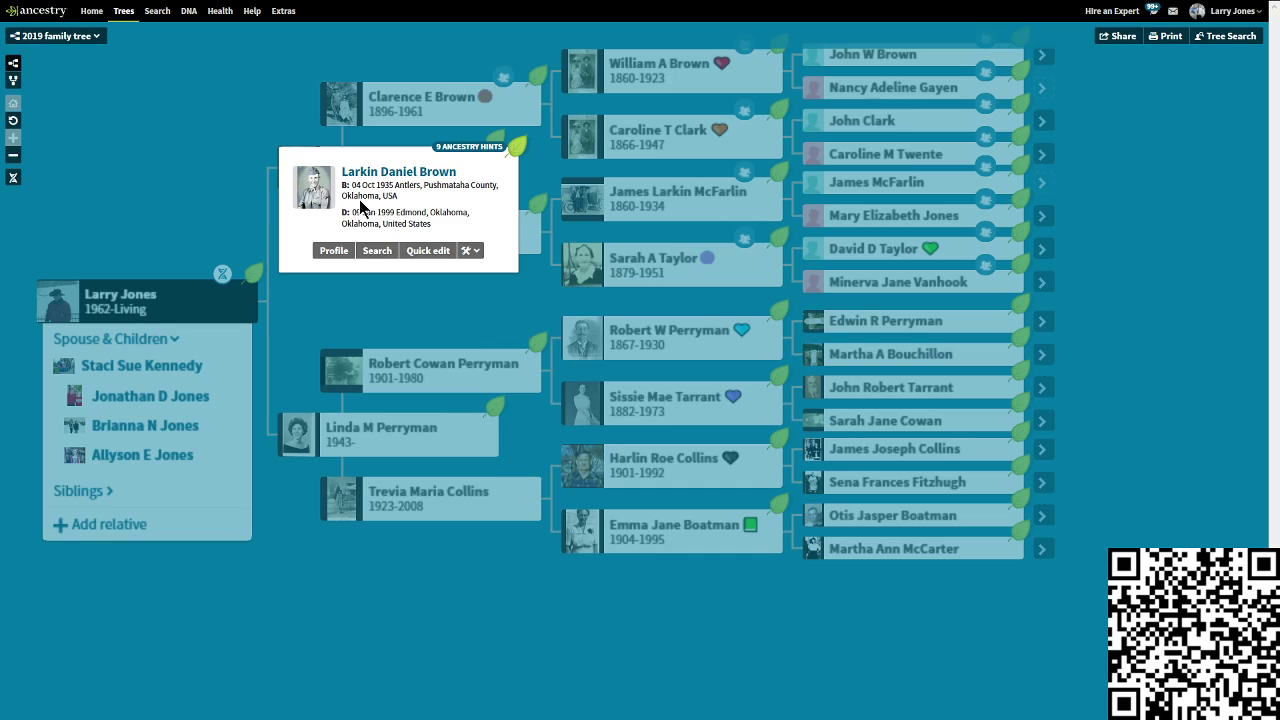
left_click(377, 251)
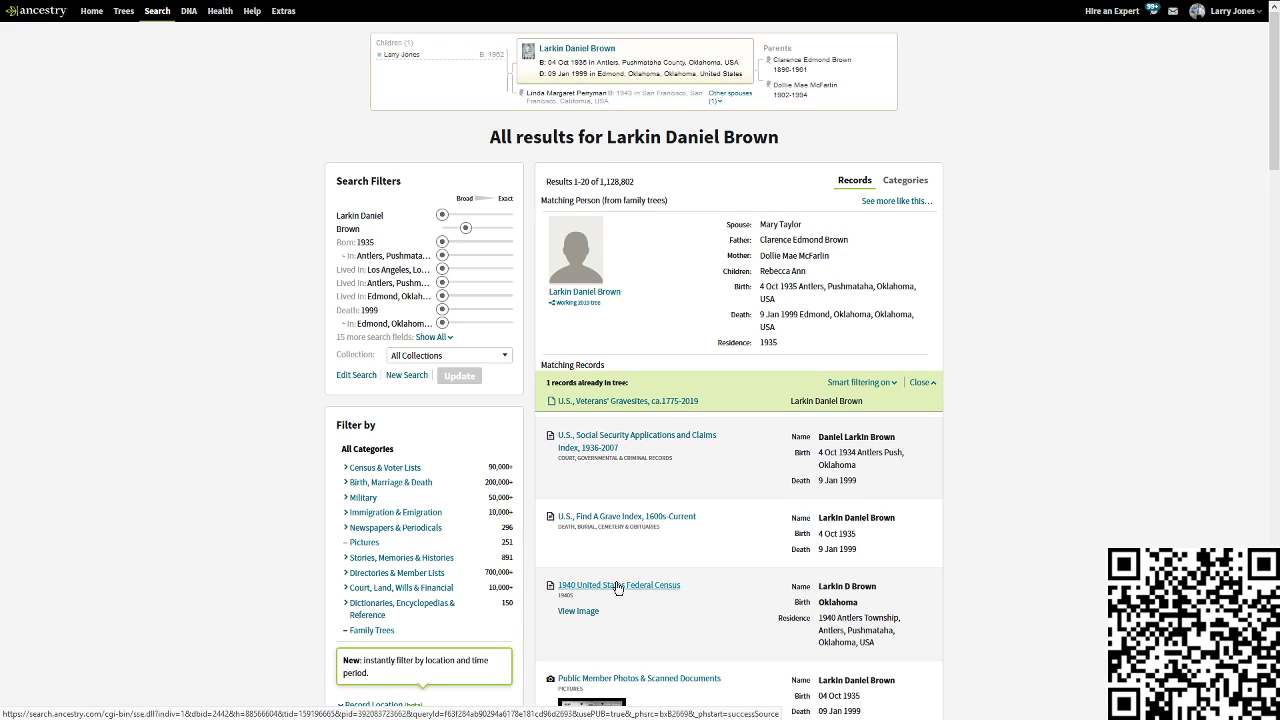
Open the 1940 United States Federal Census result and start its guided tour, advancing to the Address page.
mouse_move(665, 588)
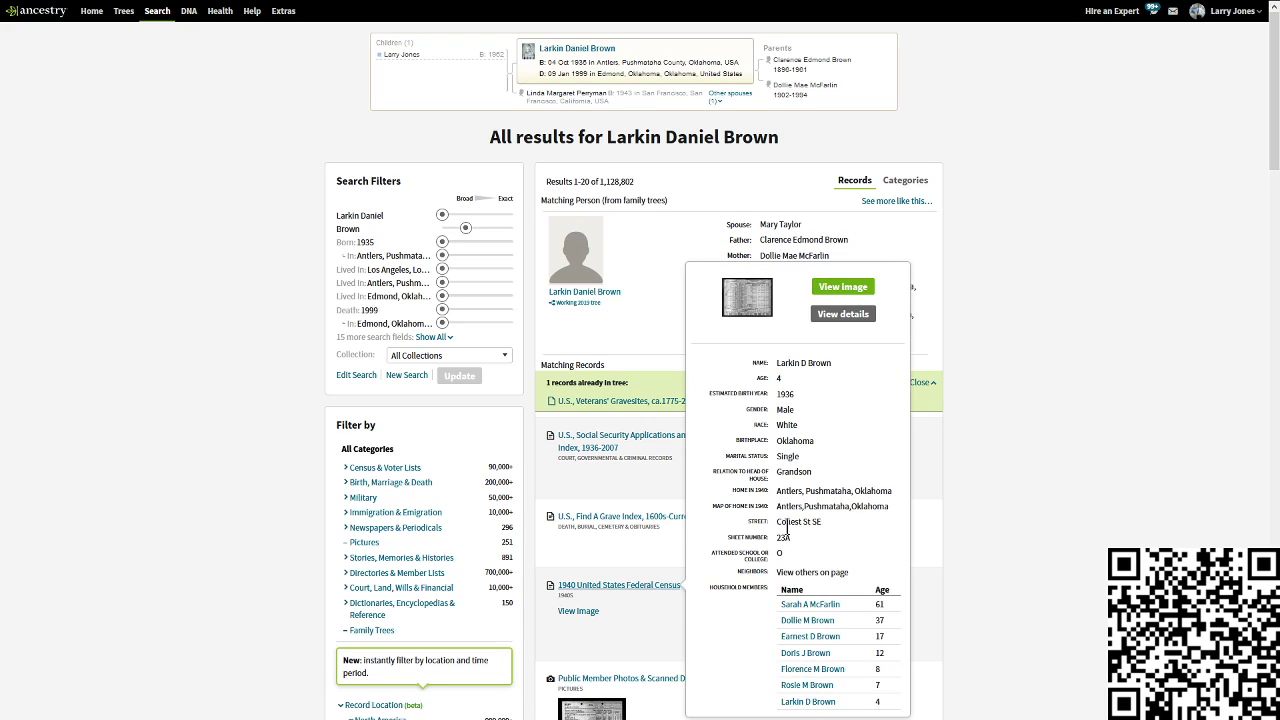
left_click(629, 586)
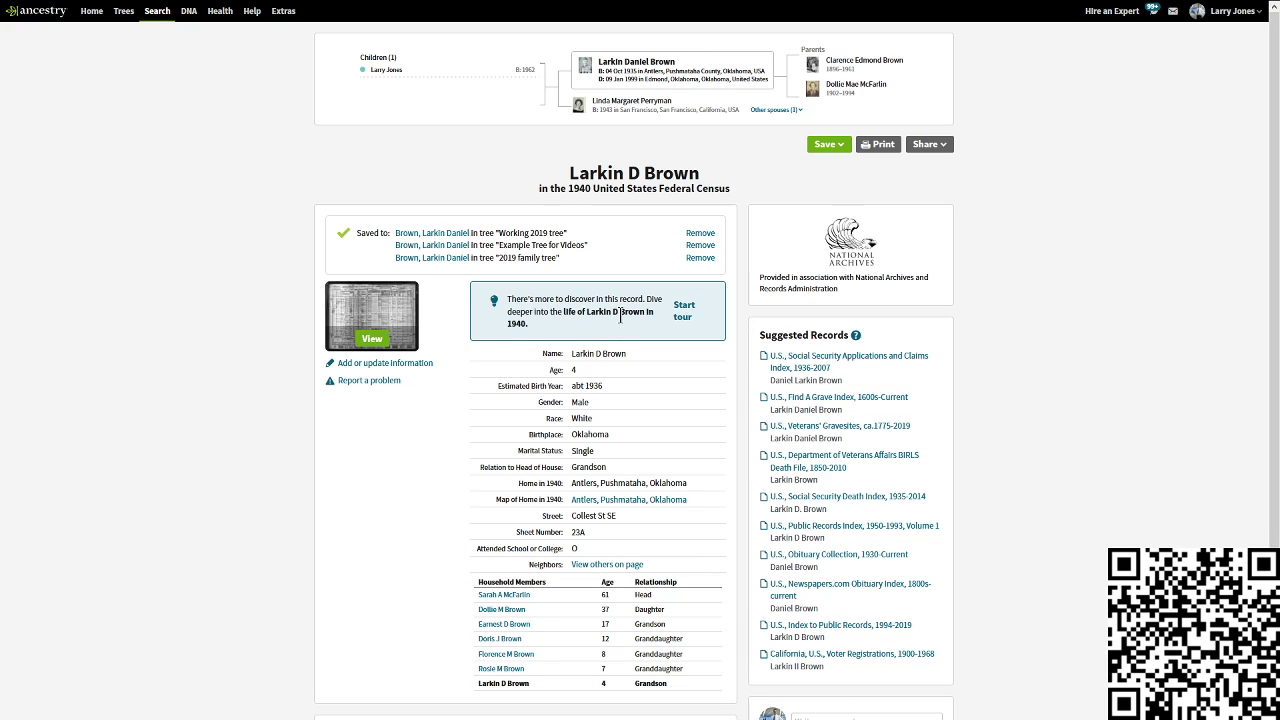
left_click(688, 310)
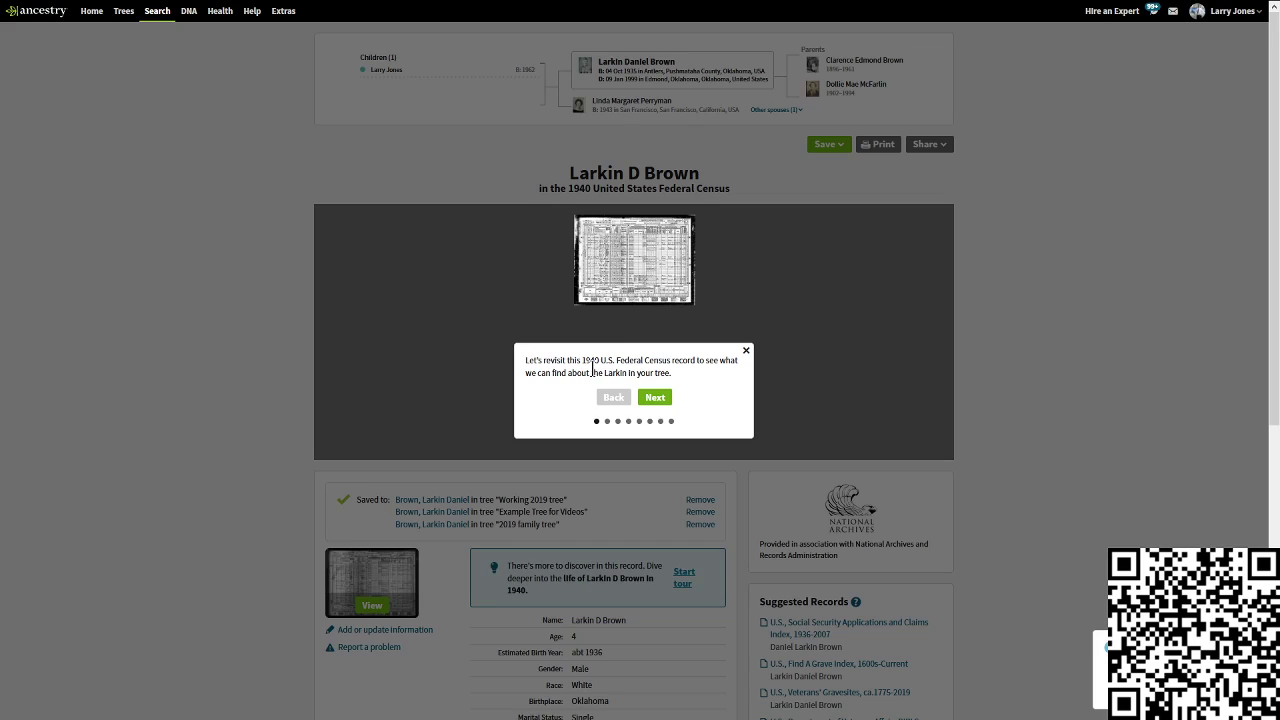
left_click(655, 398)
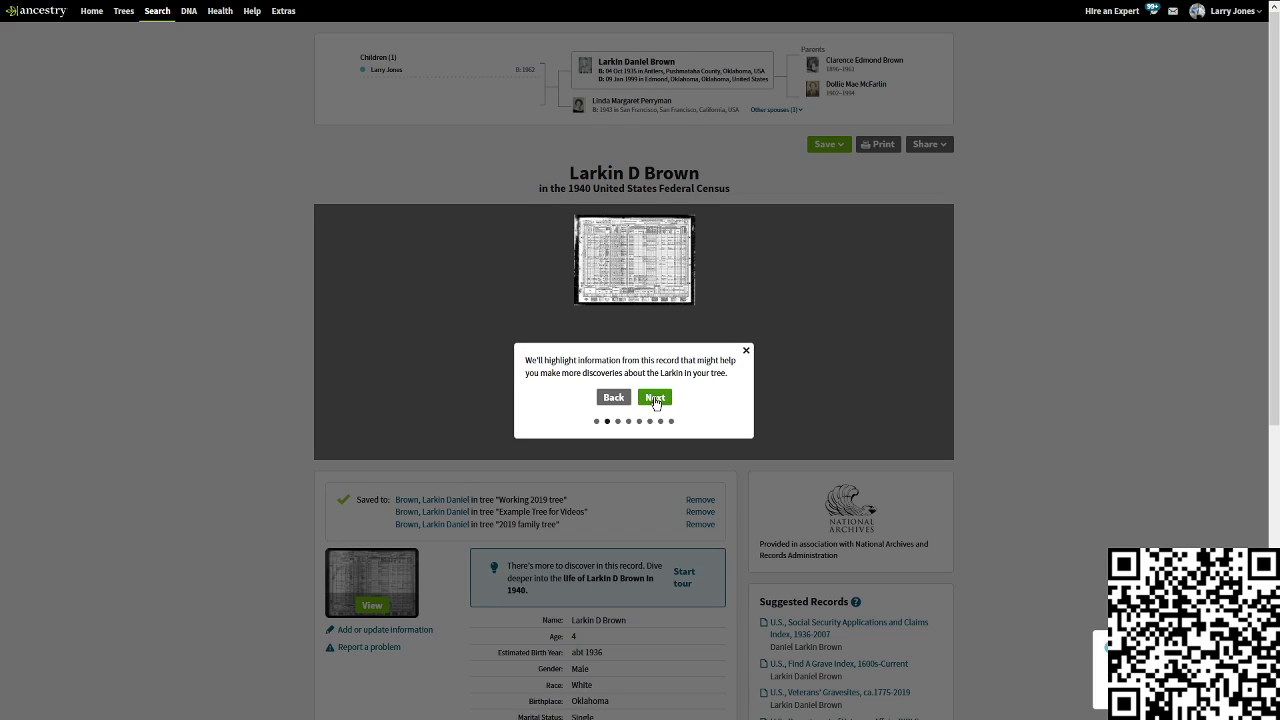
left_click(655, 398)
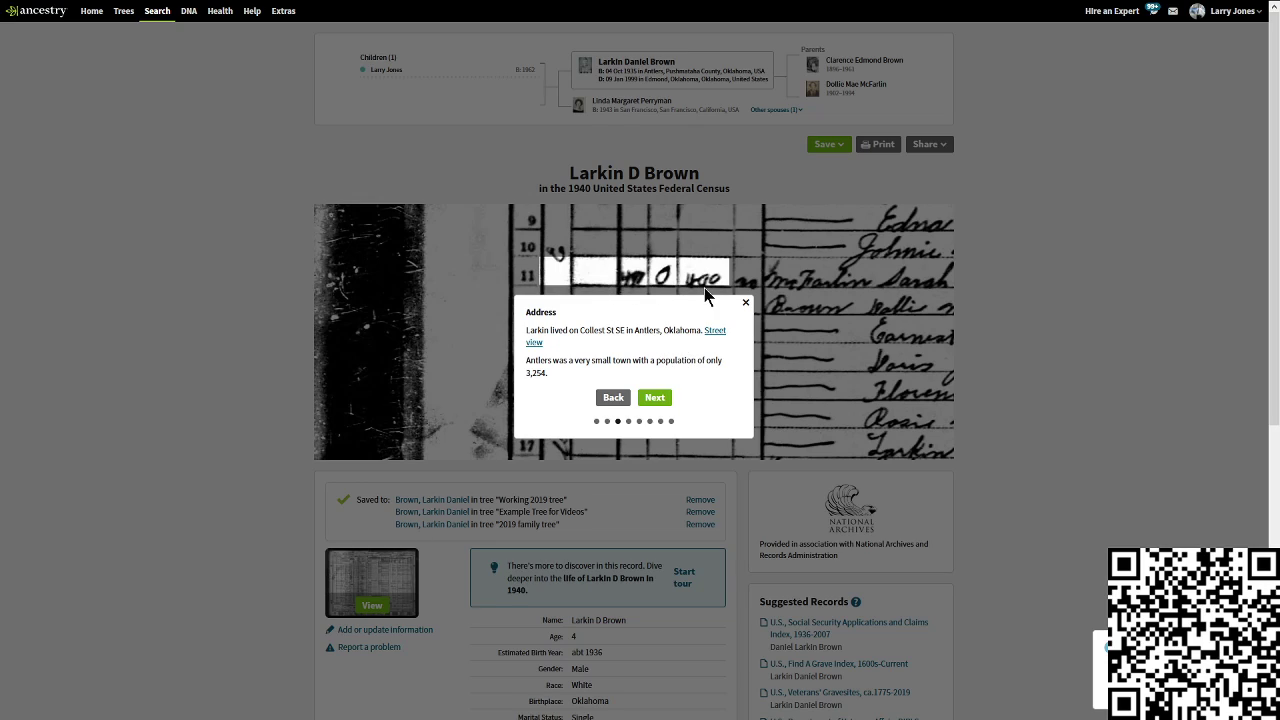
Advance the tour to Home Ownership and highlight the home's value in today's dollars.
left_click(652, 396)
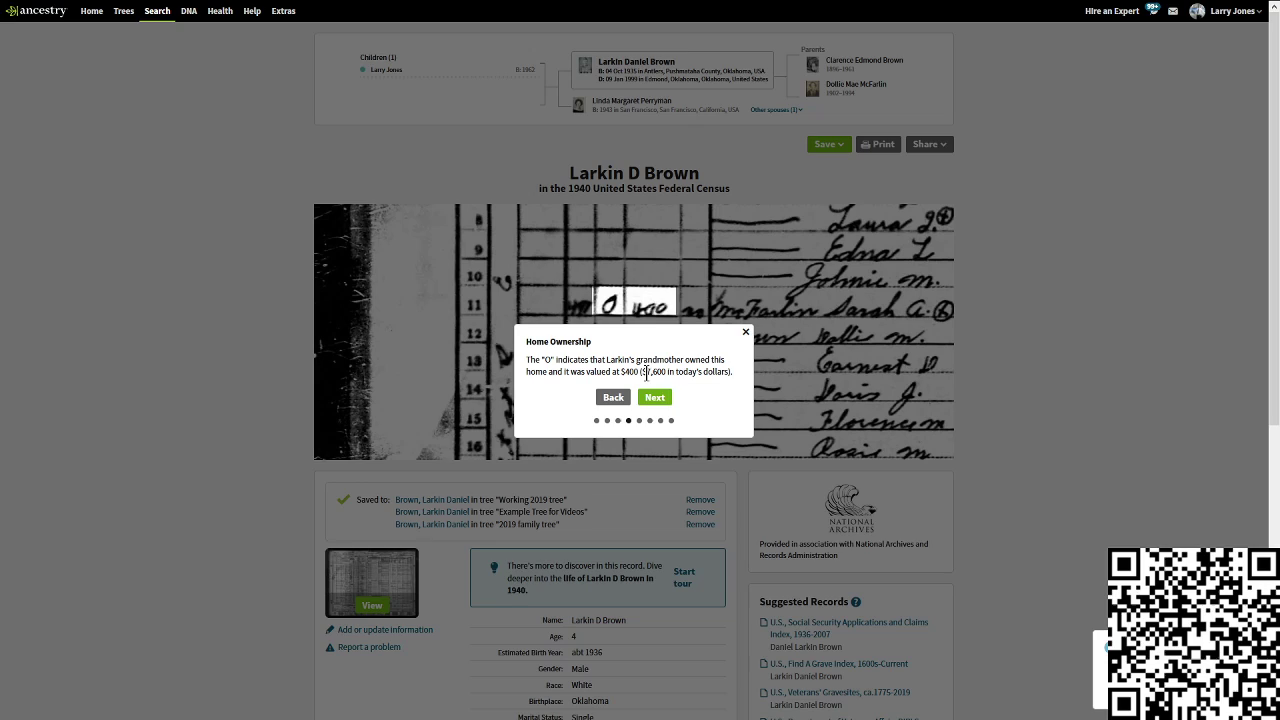
left_click_drag(645, 372, 714, 373)
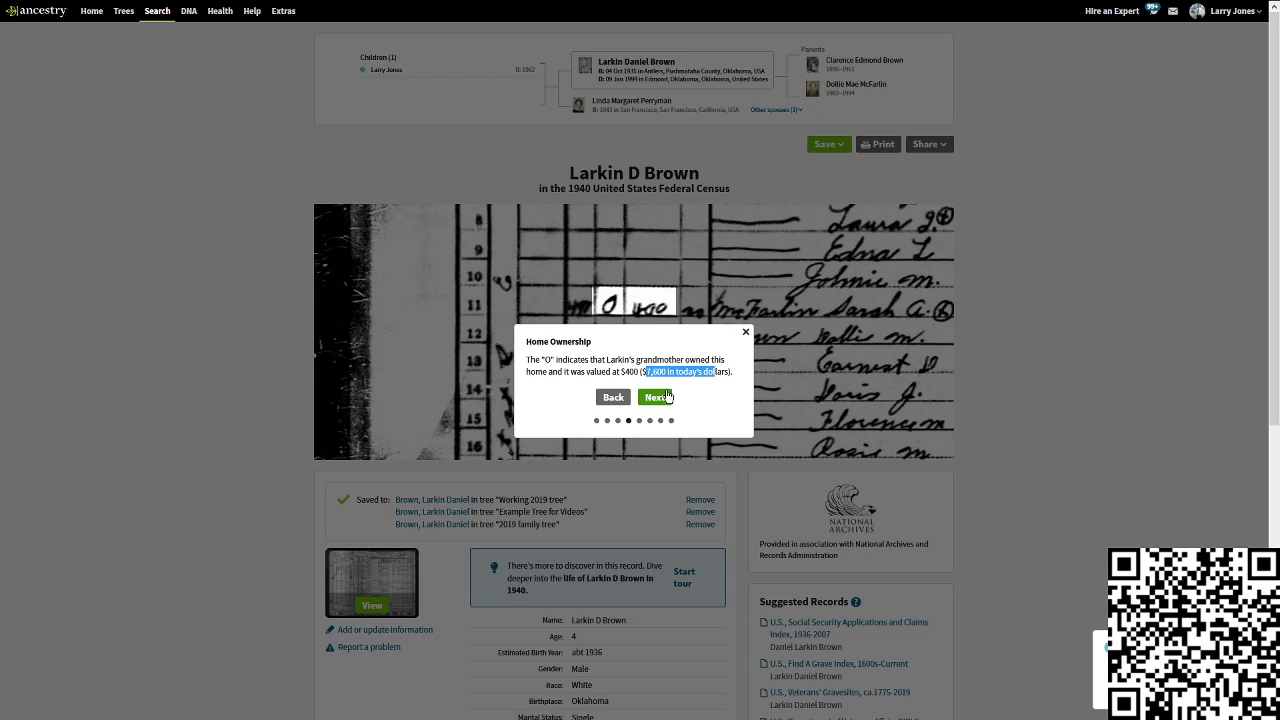
left_click(669, 374)
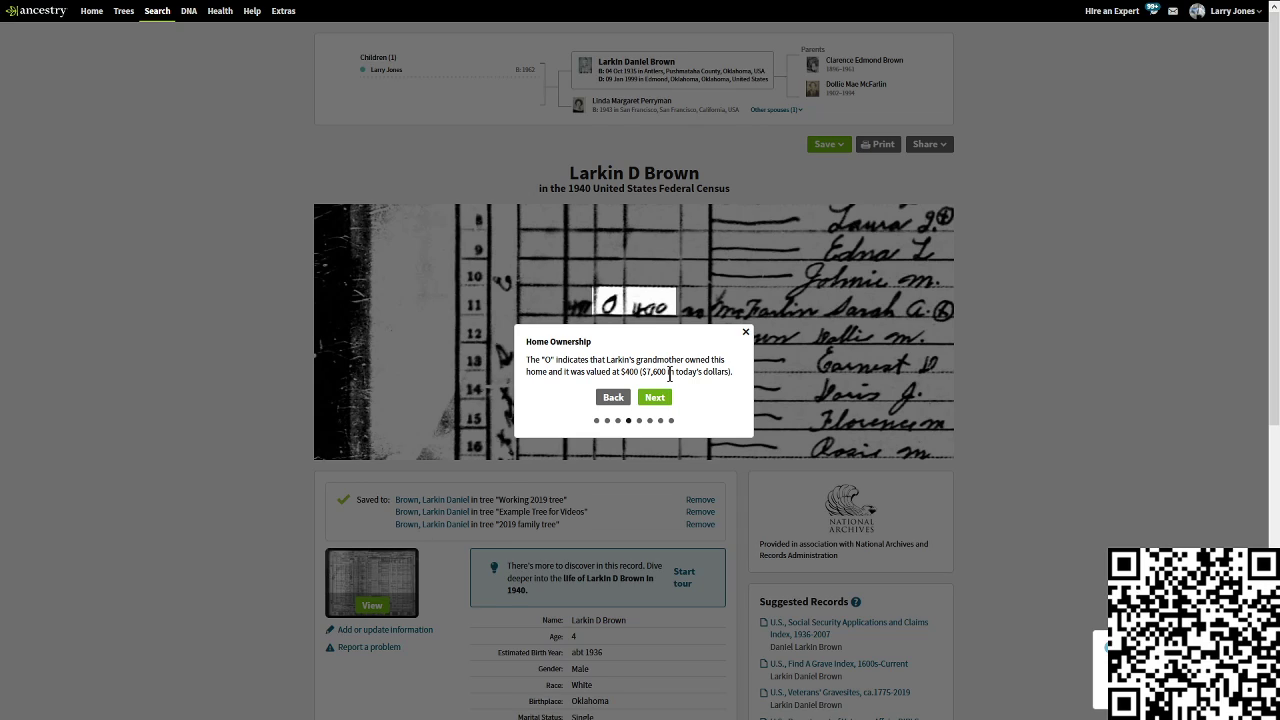
left_click_drag(669, 374, 634, 375)
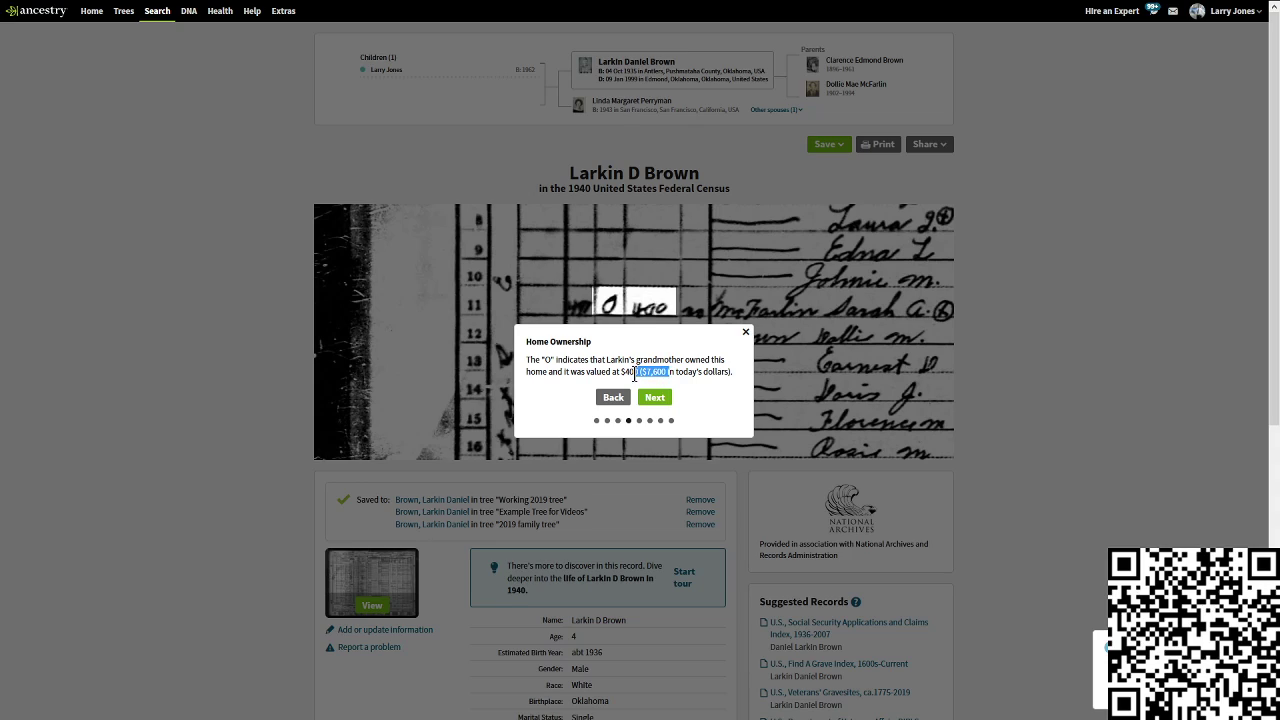
left_click(696, 374)
Go through the tour's Household, Ages in 1940 and Education pages and finish the tour.
left_click(654, 397)
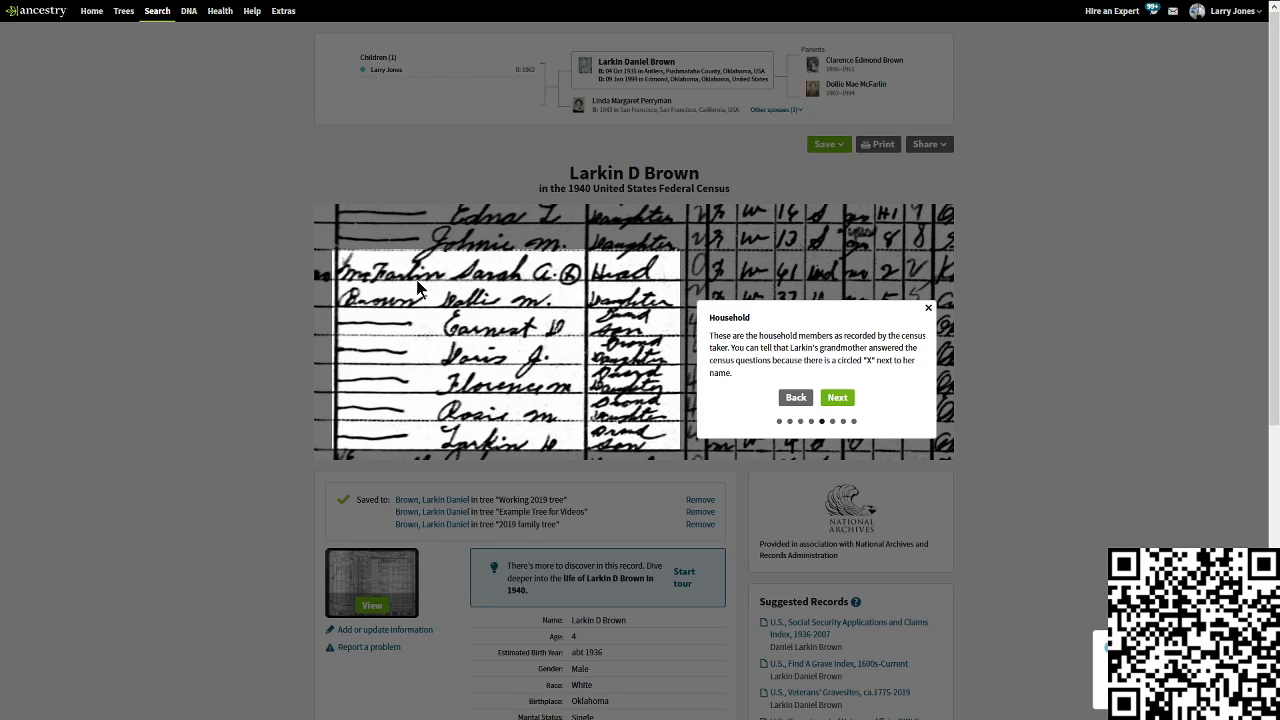
left_click(838, 397)
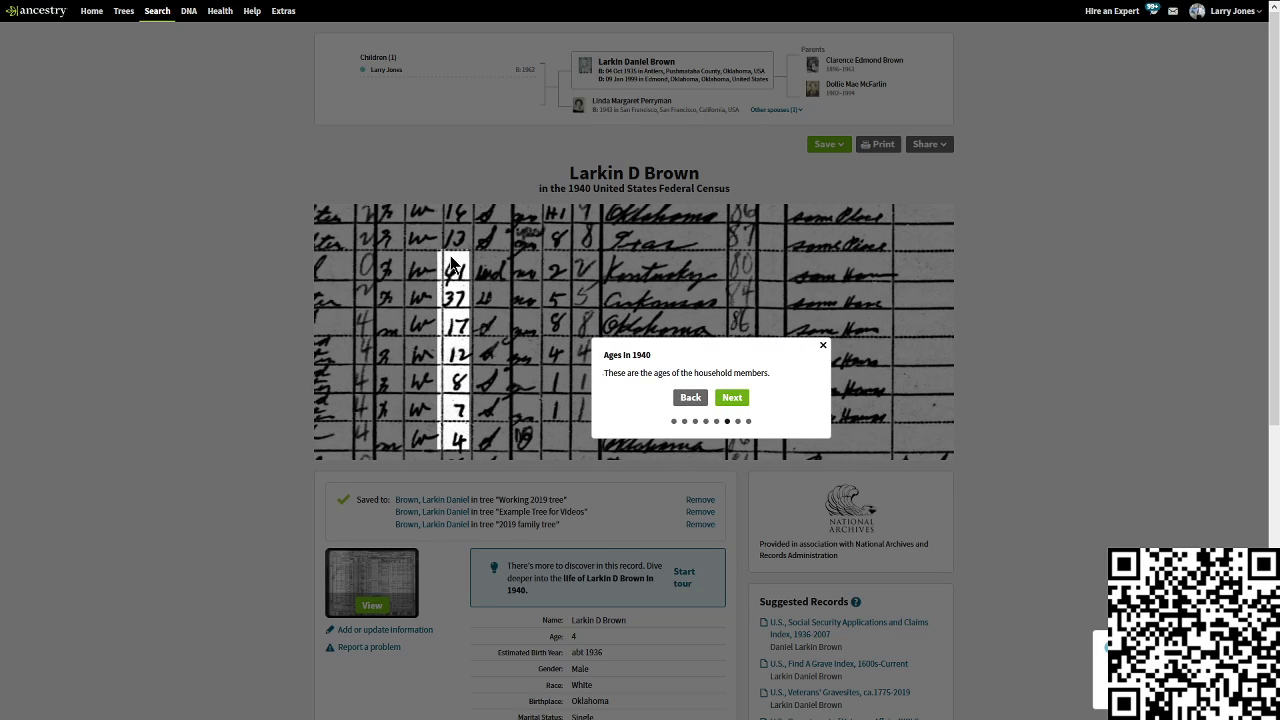
left_click(733, 399)
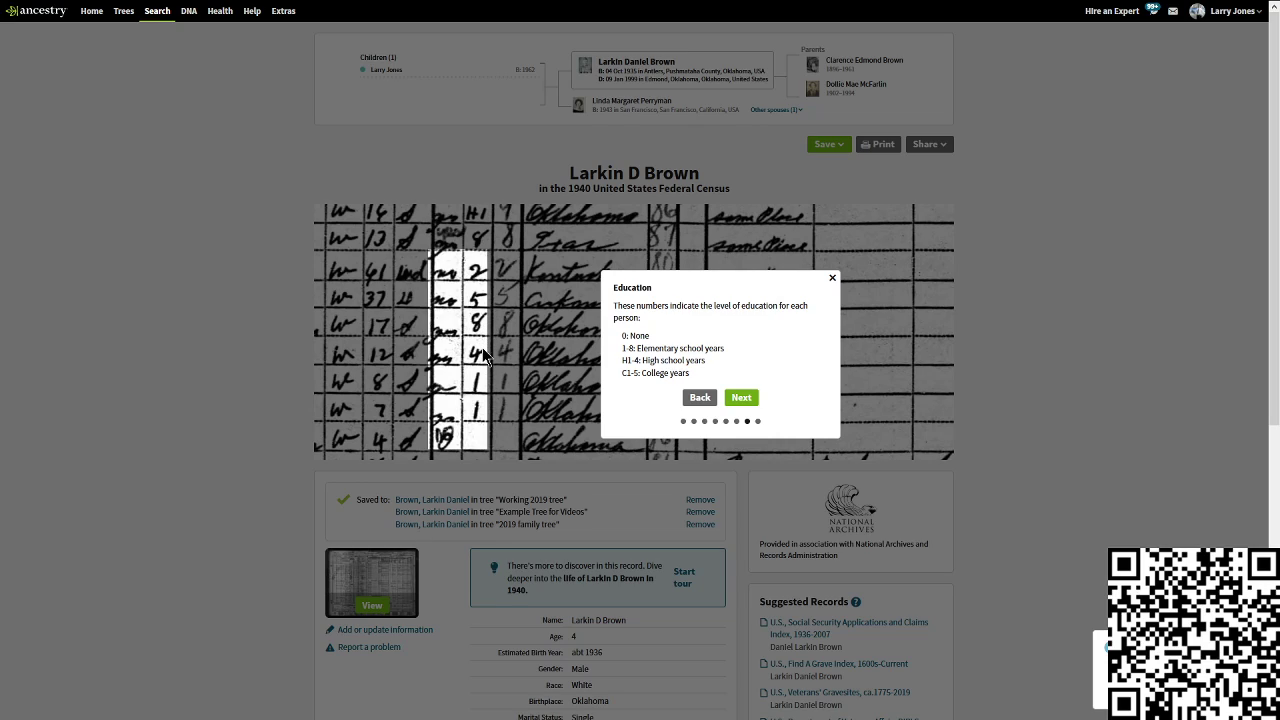
left_click(745, 400)
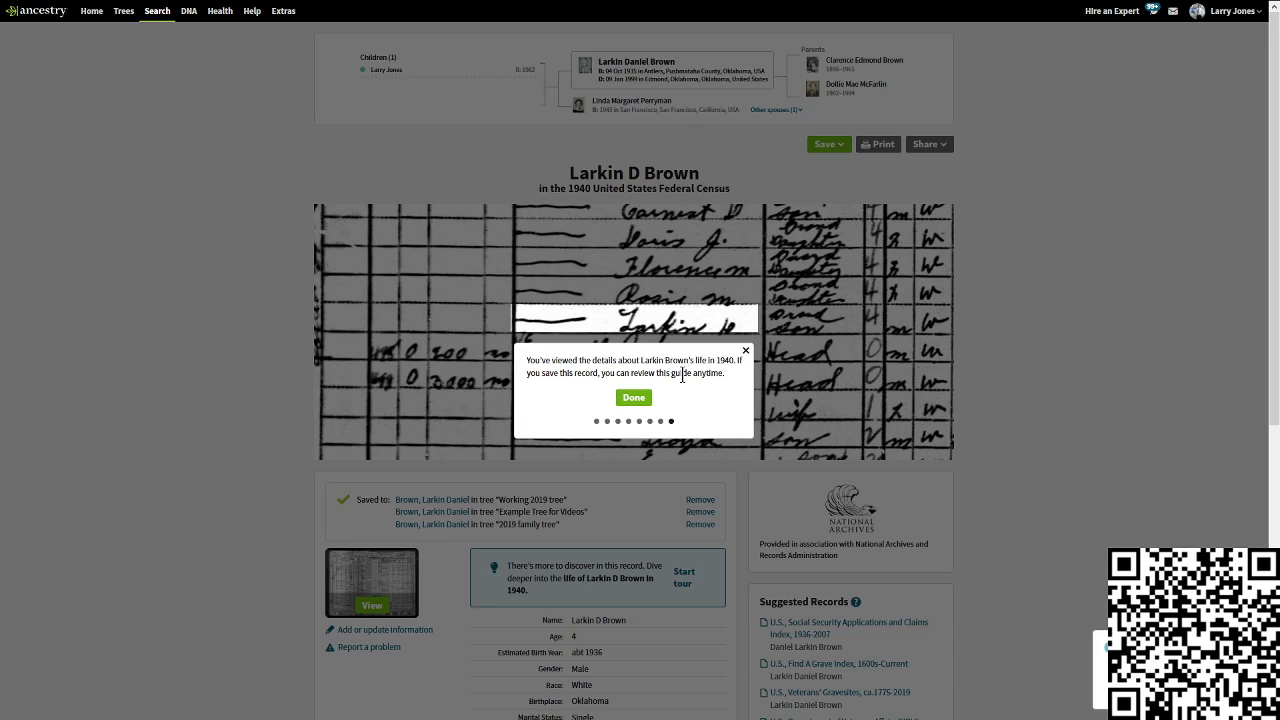
left_click(631, 399)
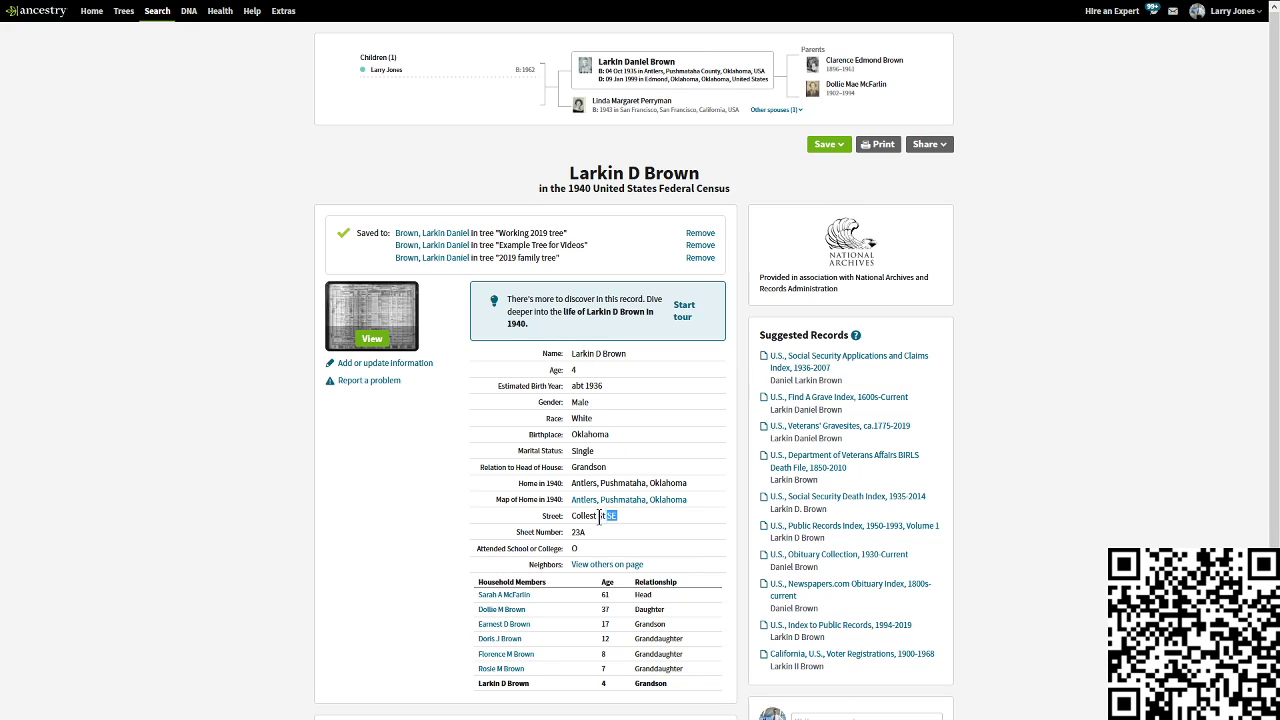
Highlight the Street and Sheet Number values in the census record and open the original census page image.
left_click_drag(620, 514, 572, 517)
left_click_drag(571, 532, 563, 516)
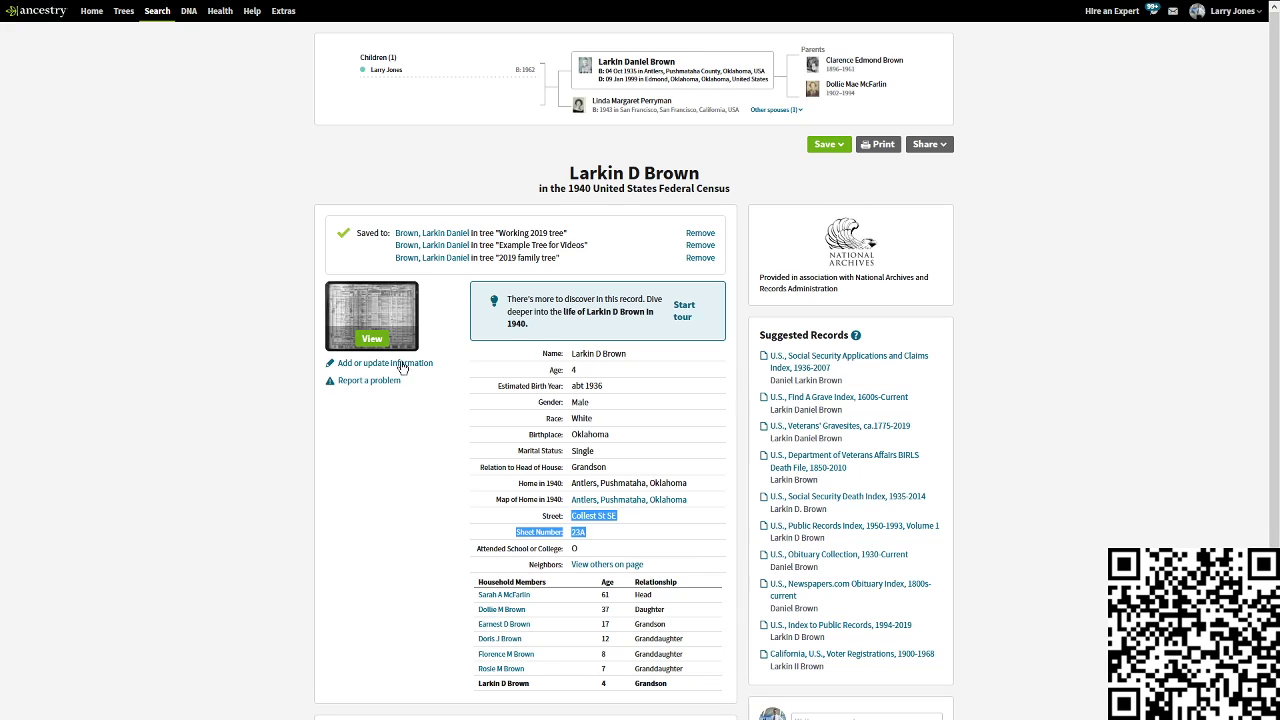
left_click(366, 320)
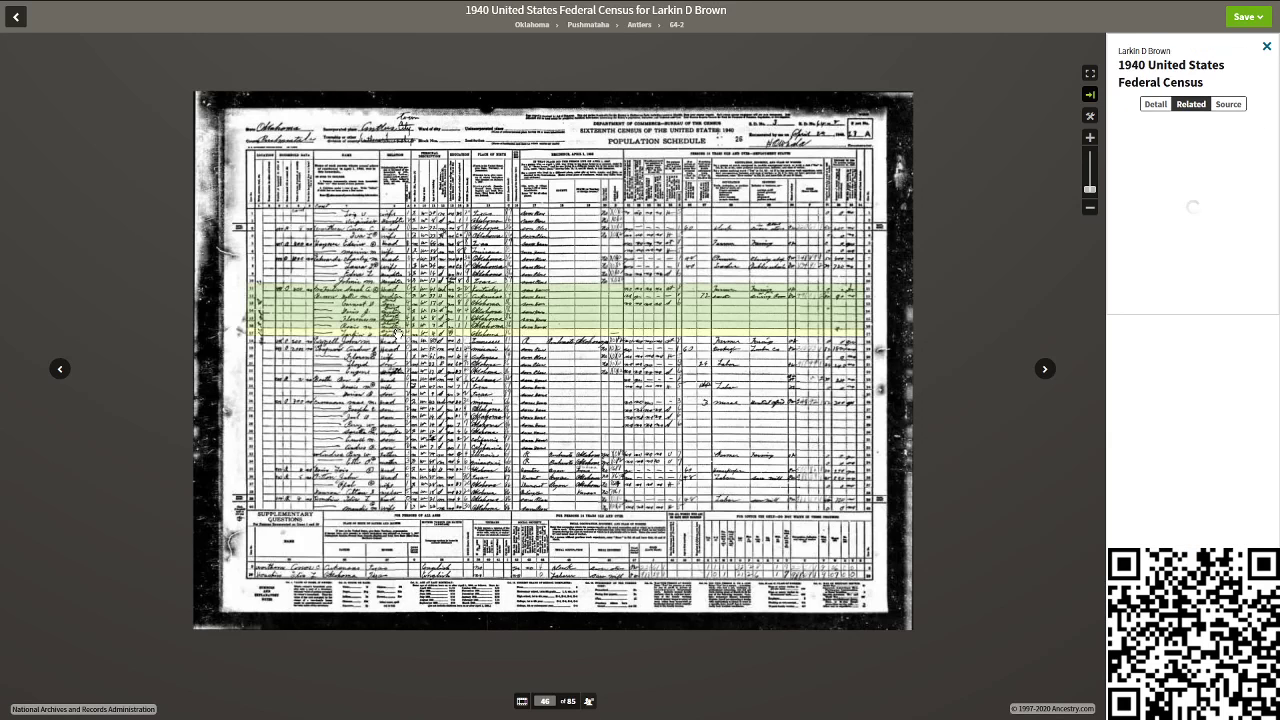
Show the filmstrip of neighbouring census pages and hide the record information panel.
left_click(521, 701)
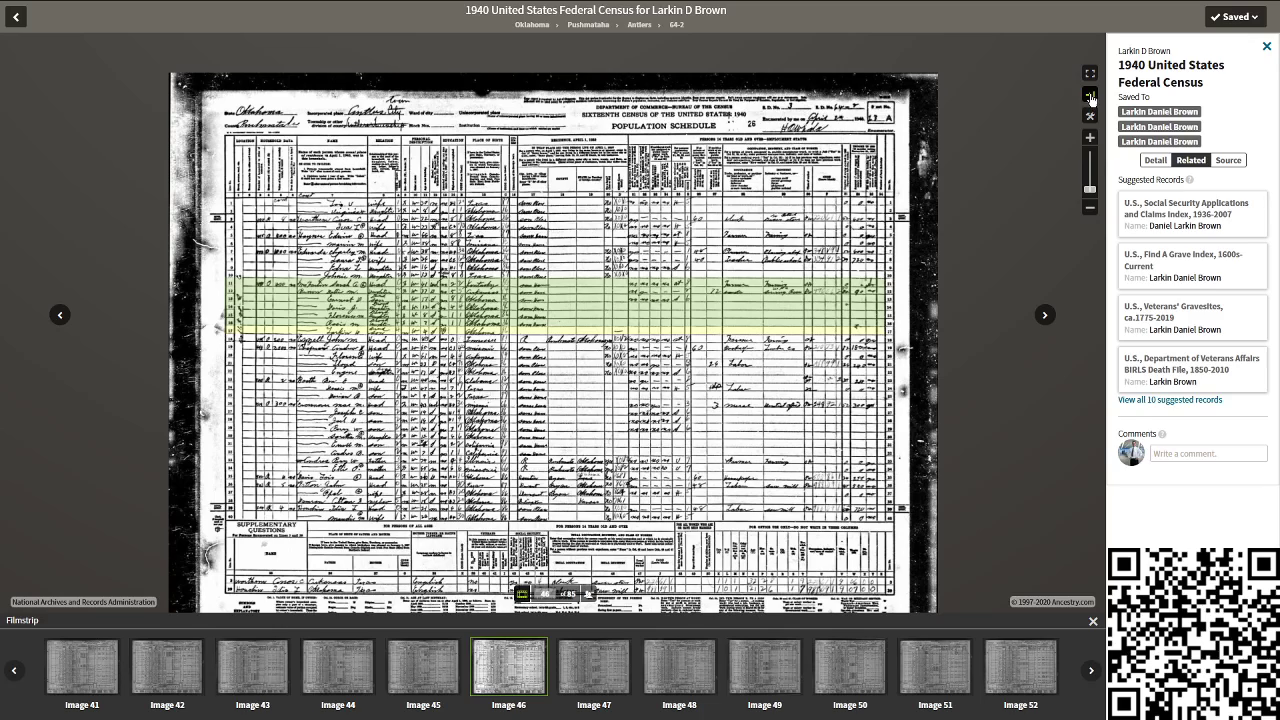
left_click(1090, 96)
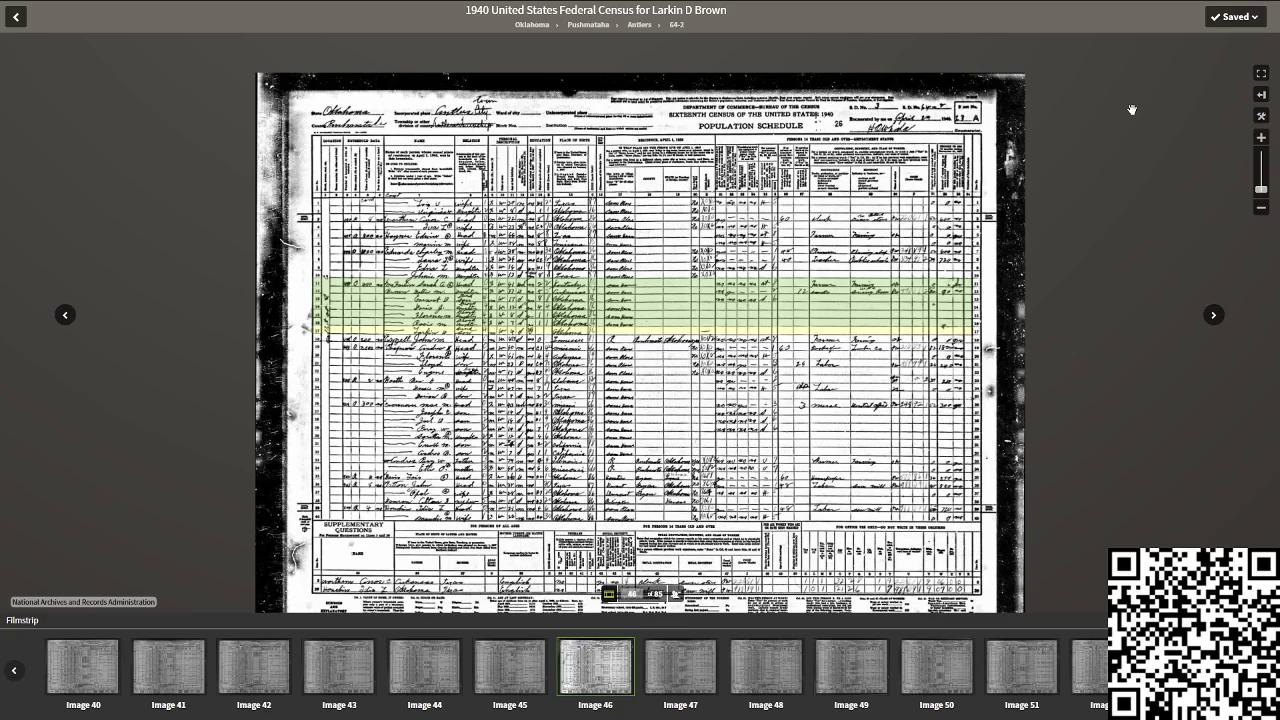
Display the census image full screen and toggle the record information panel, leaving it open.
left_click(1261, 76)
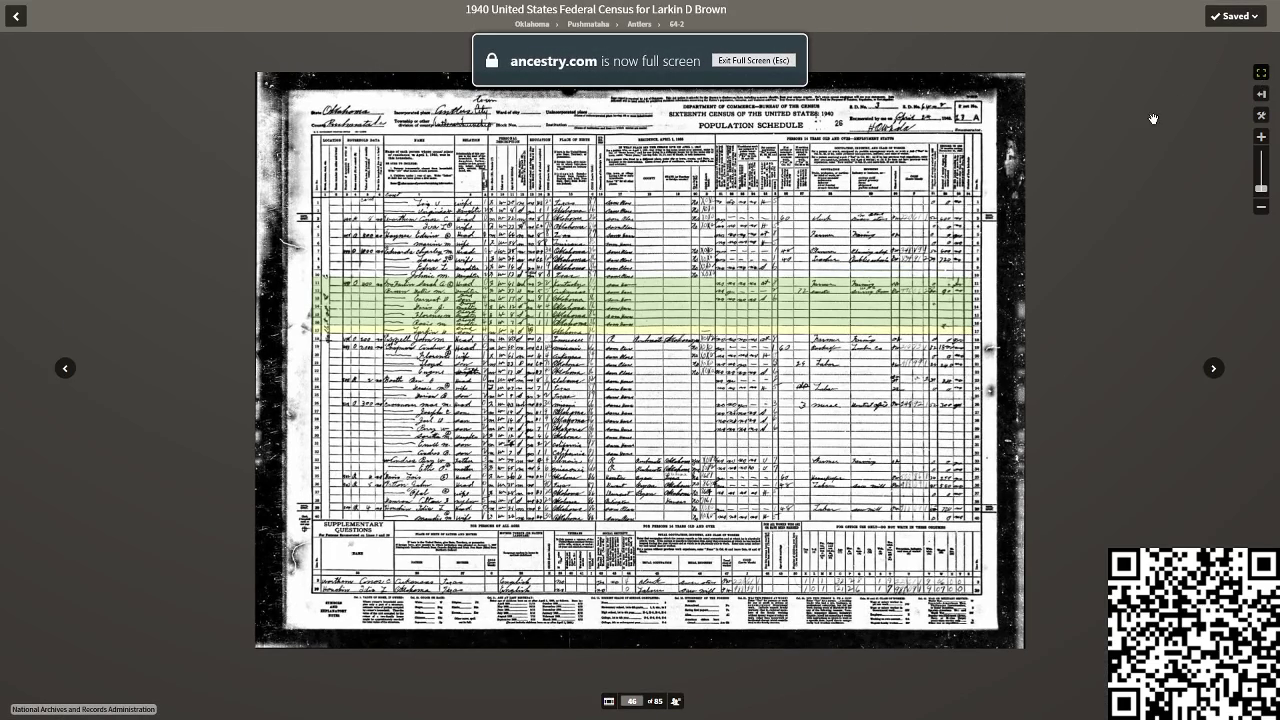
left_click(1263, 95)
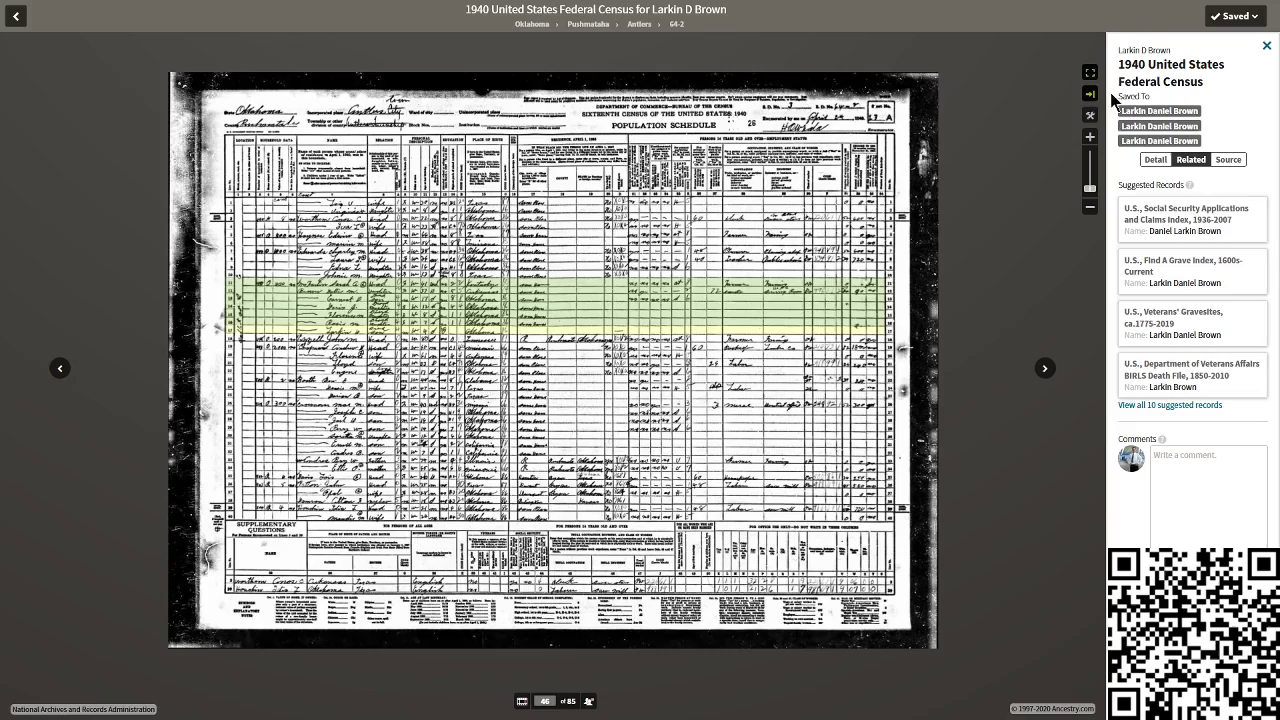
left_click(1091, 95)
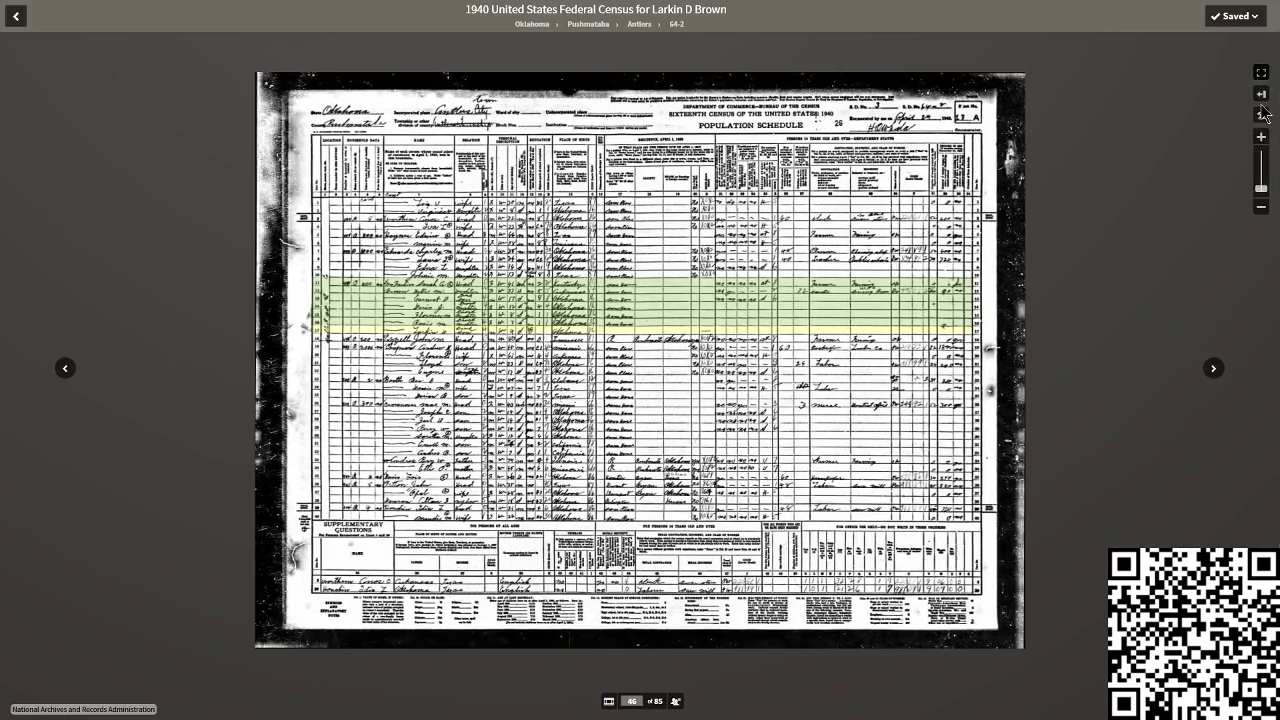
left_click(1262, 94)
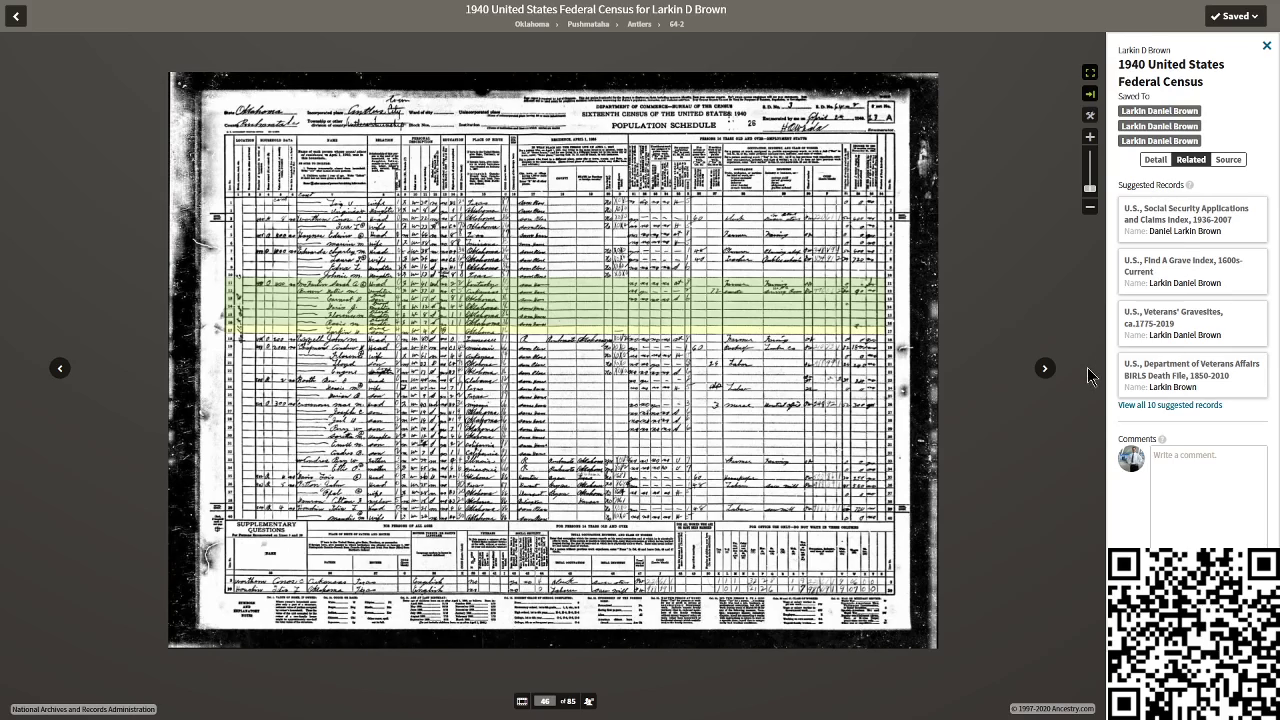
Expand the complete list of suggested records related to this census entry and look through it.
left_click(1171, 407)
scroll(1276, 400, "down", 2)
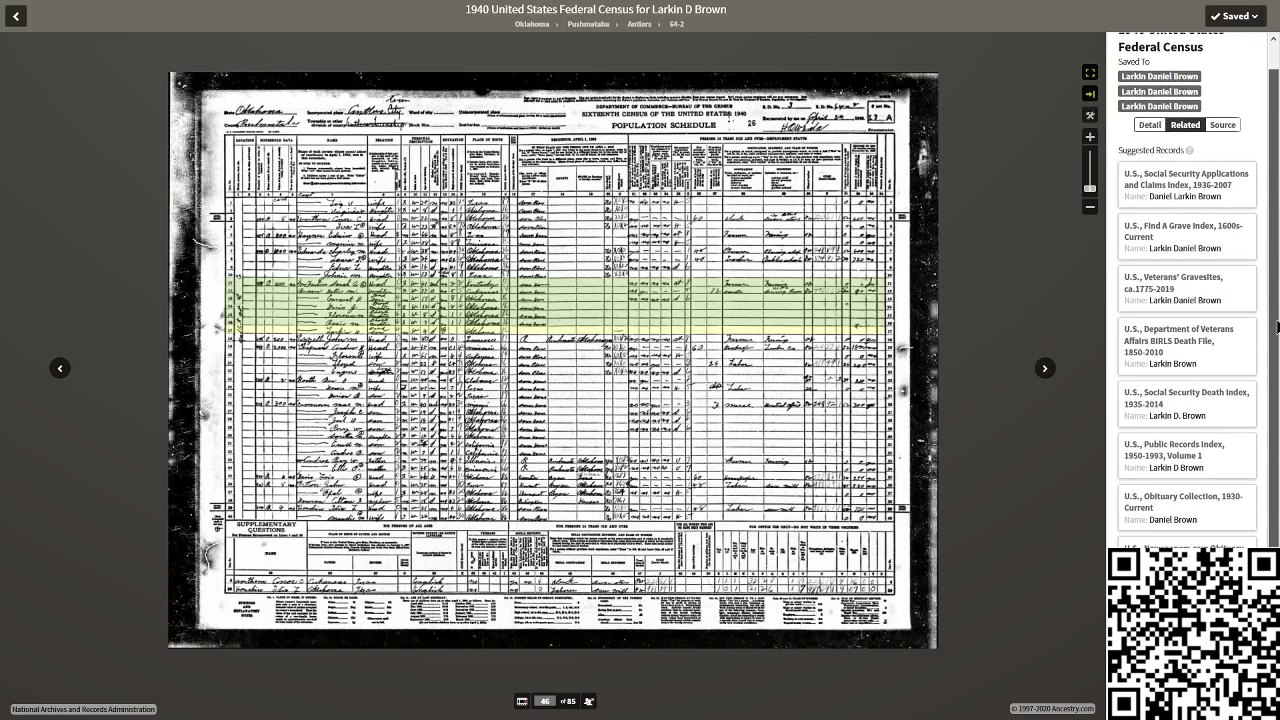
left_click_drag(1276, 400, 1275, 373)
scroll(1275, 373, "up", 2)
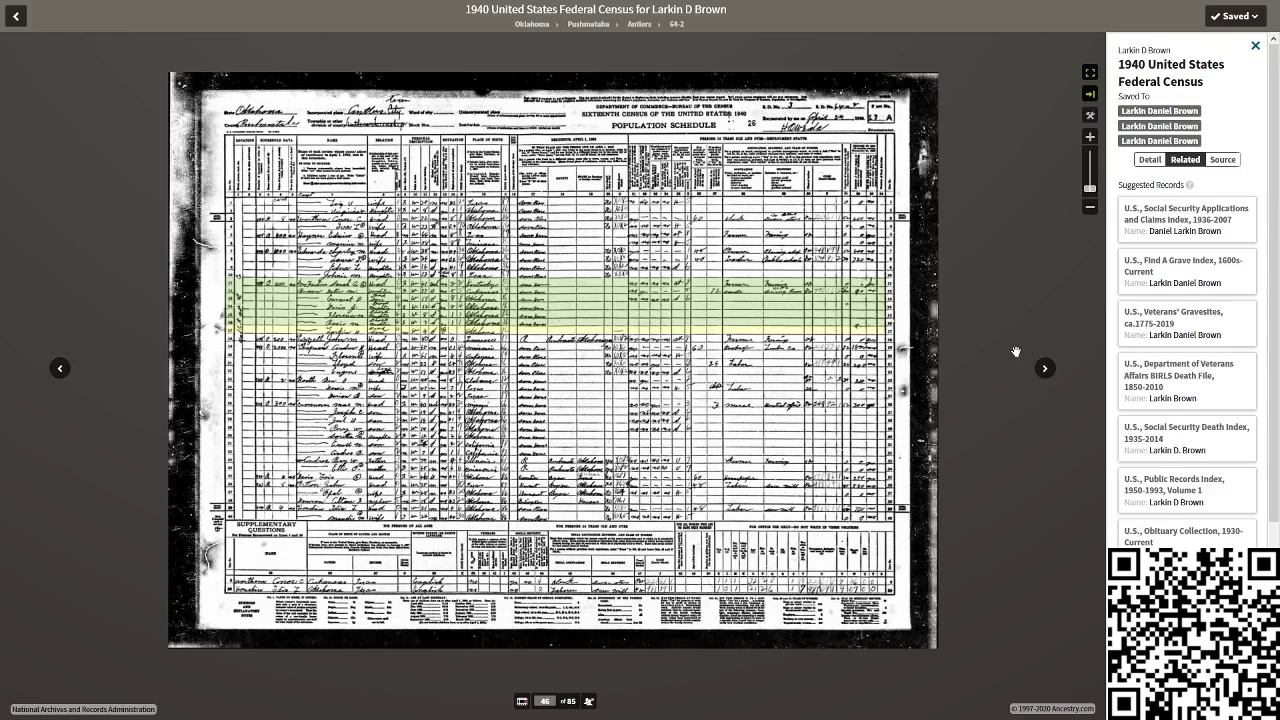
Show the indexed details of the census record, and collapse and reopen the information panel.
mouse_move(1137, 96)
mouse_move(1176, 142)
left_click(1150, 159)
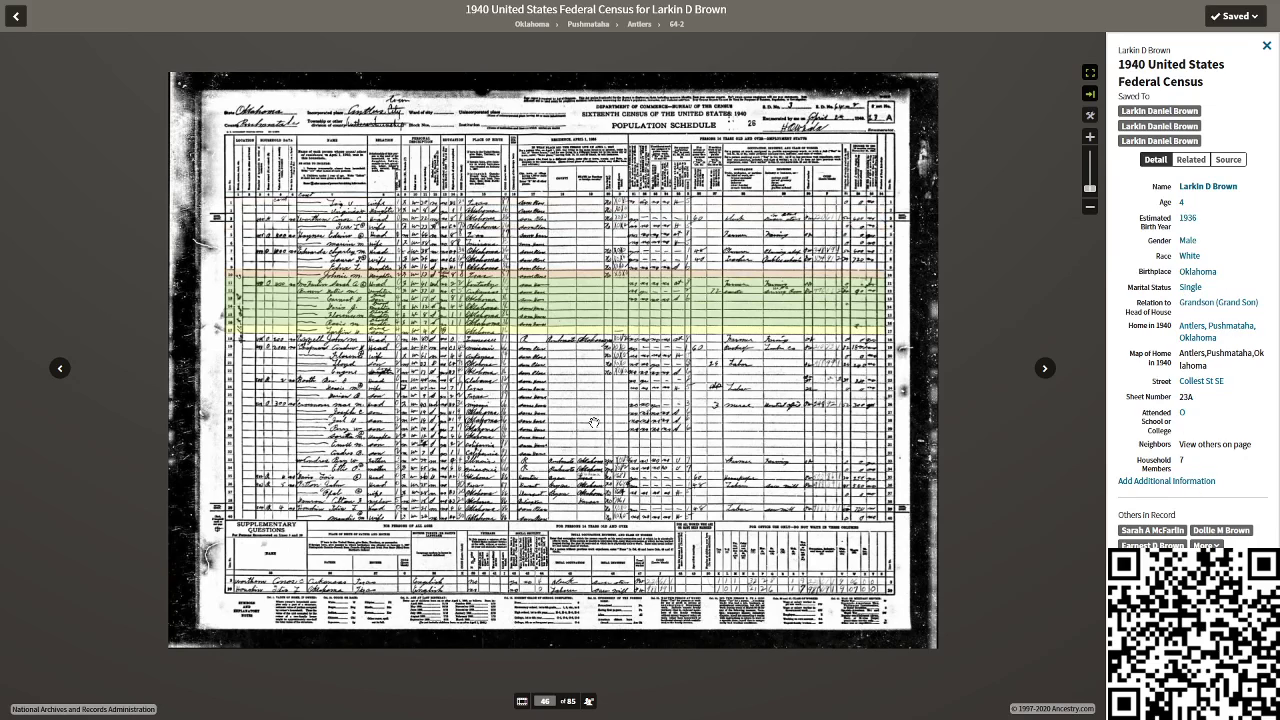
left_click(1090, 93)
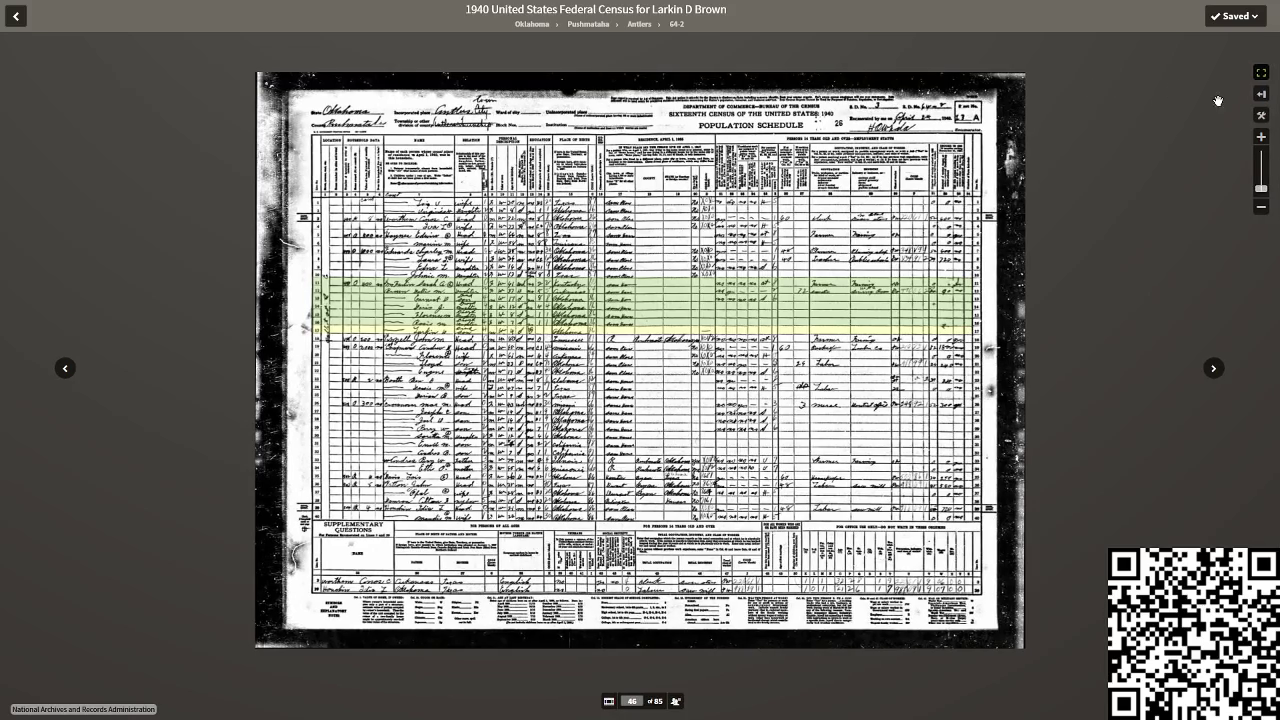
left_click(1261, 93)
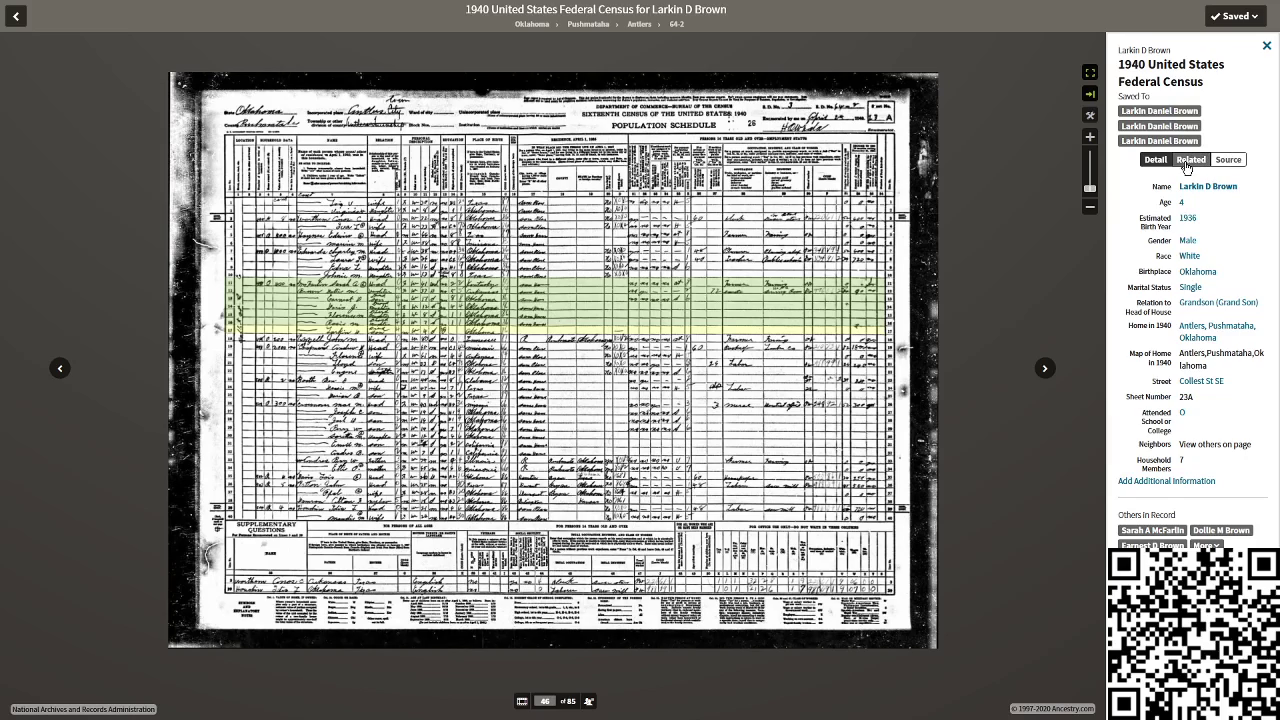
Review the suggested related records again and display the record's source citation and description.
left_click(1190, 170)
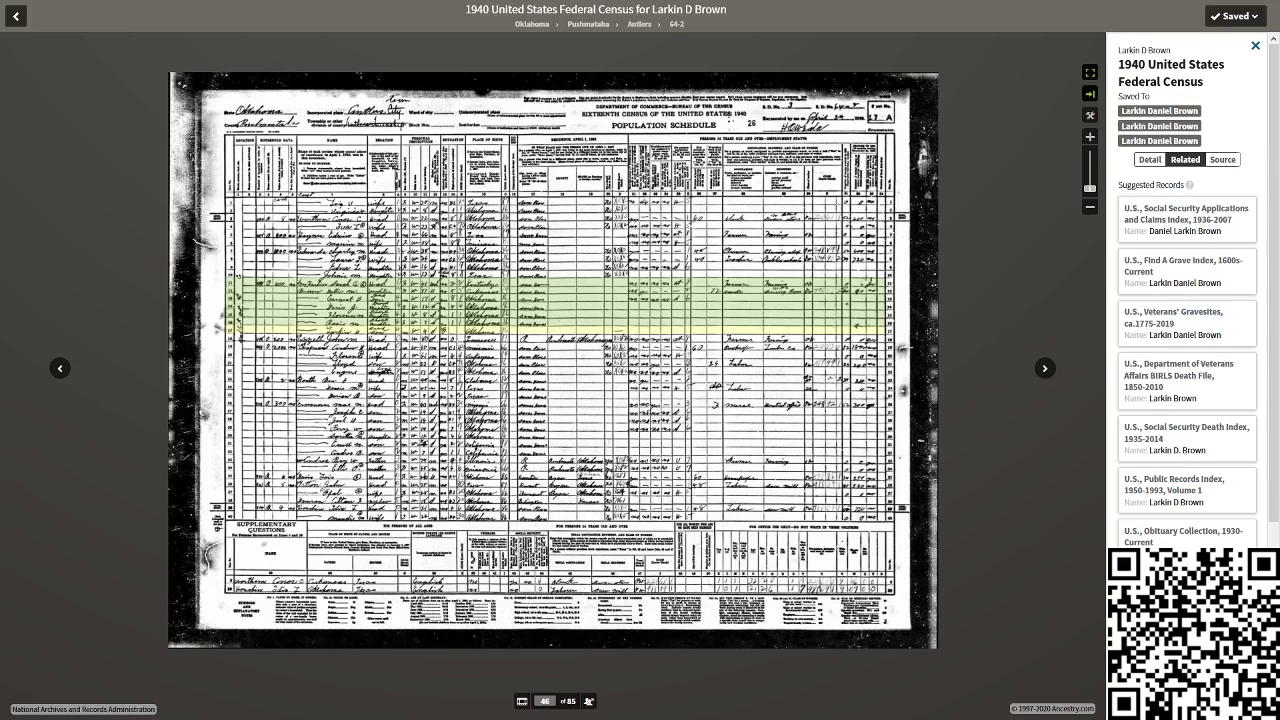
scroll(1275, 276, "down", 3)
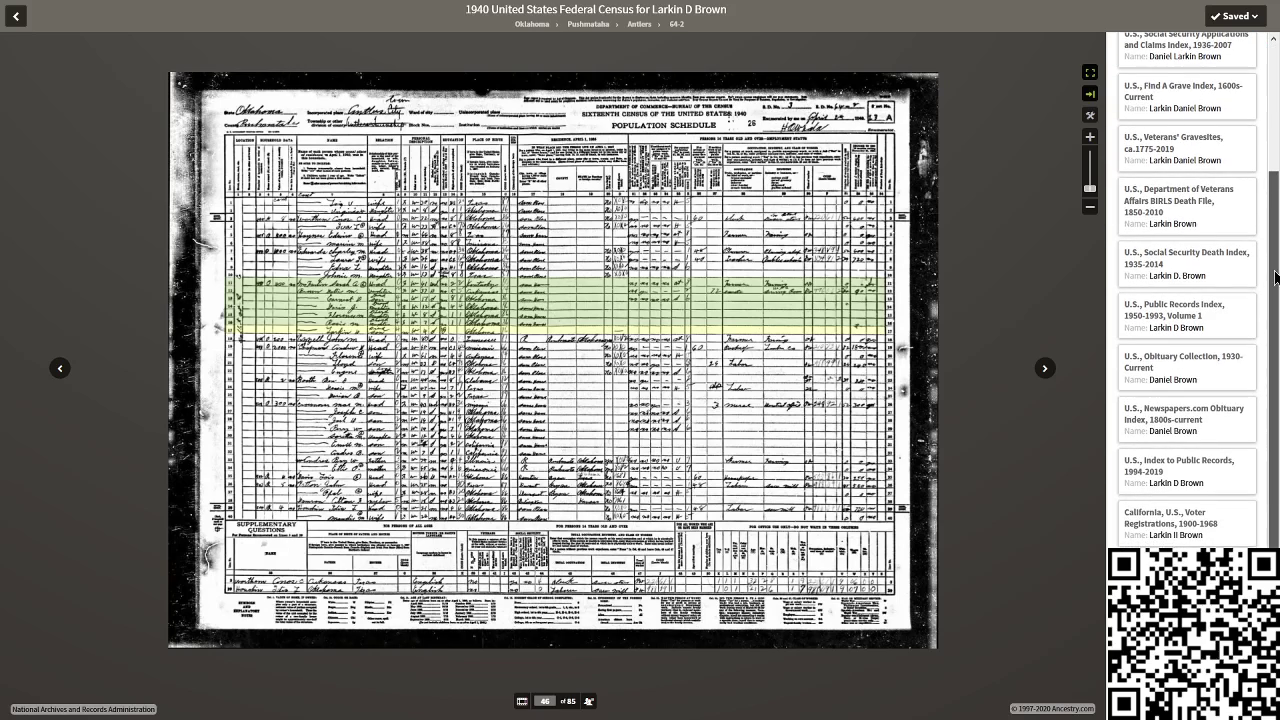
scroll(1275, 276, "up", 4)
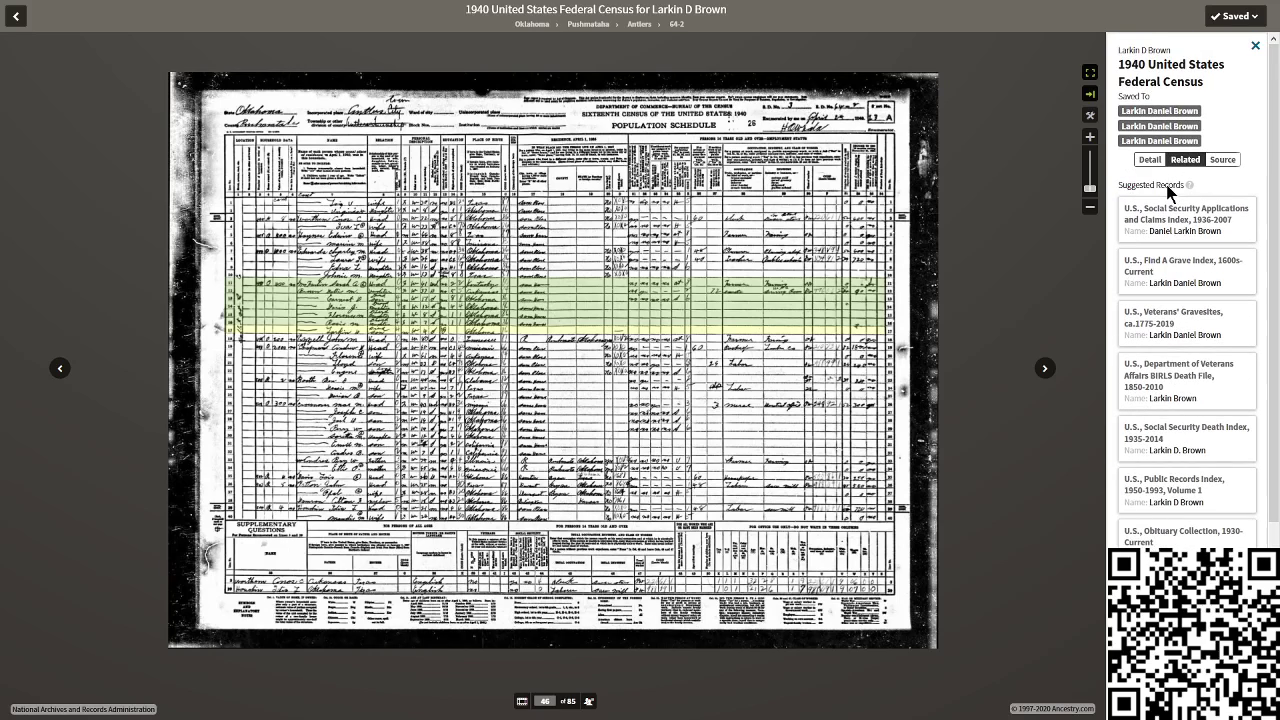
left_click(1226, 162)
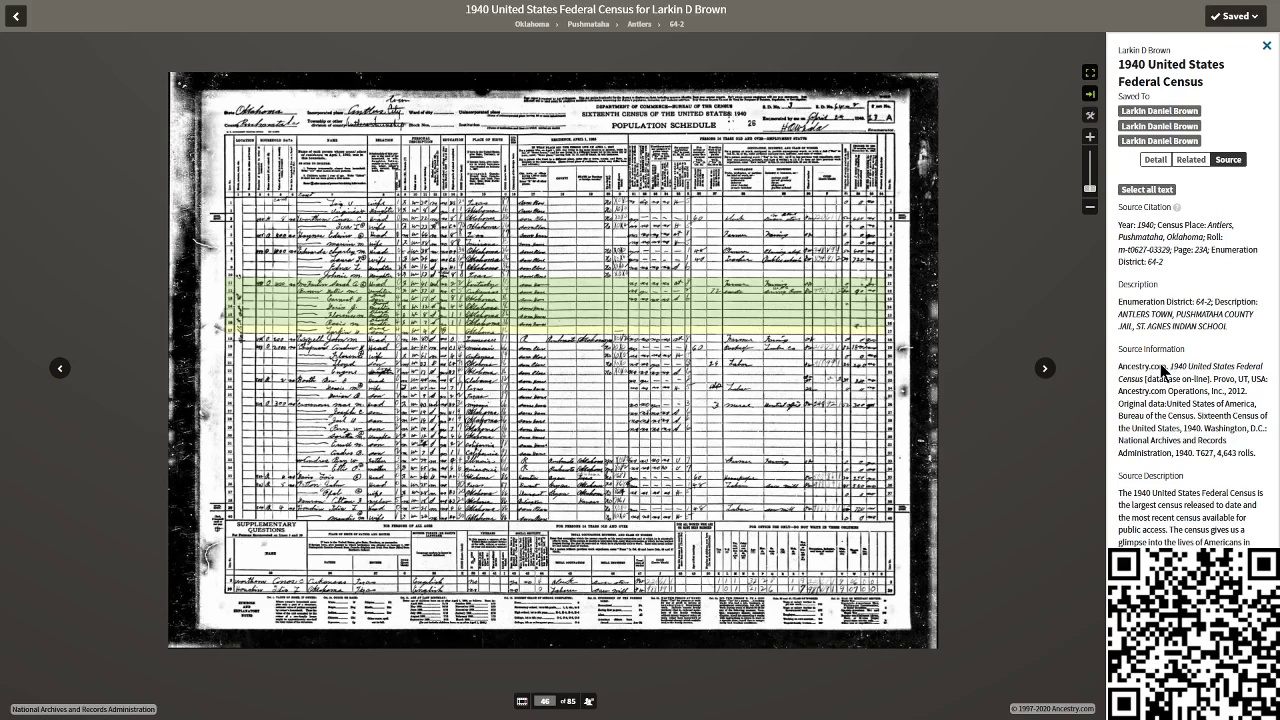
Show the 1940 census record's suggested related records and return to the relative's search results.
left_click(1189, 162)
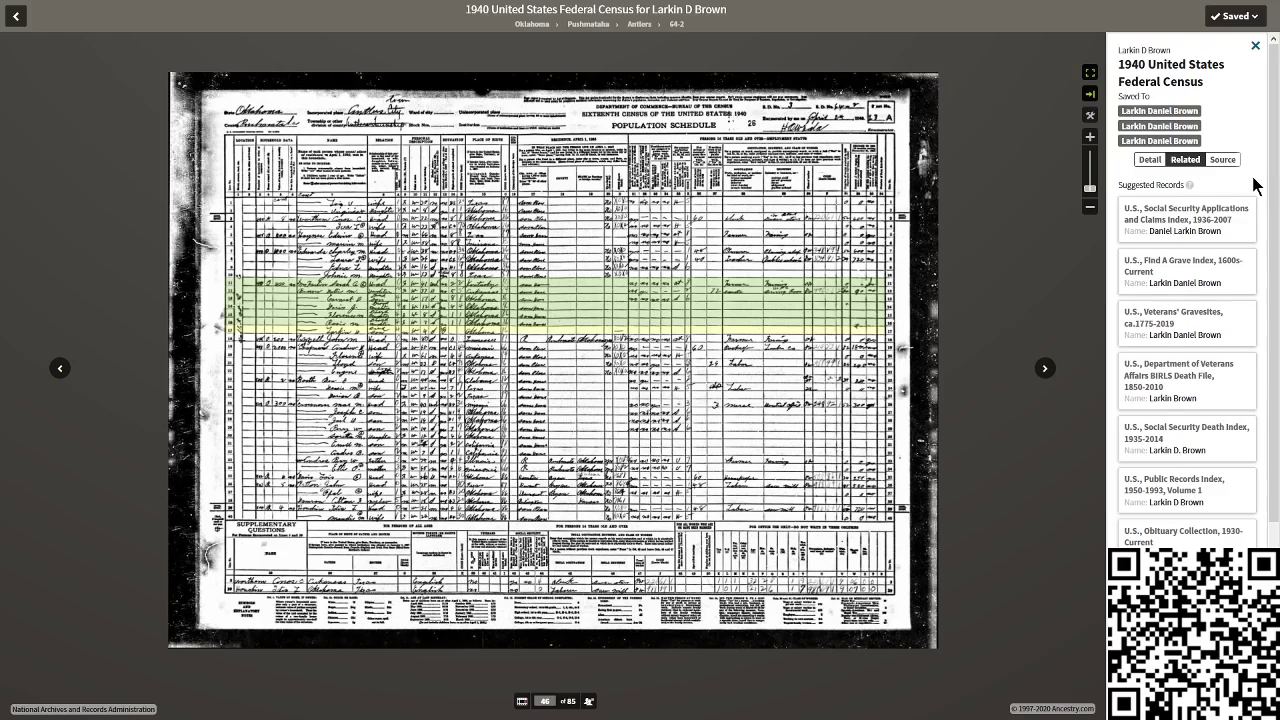
left_click(15, 20)
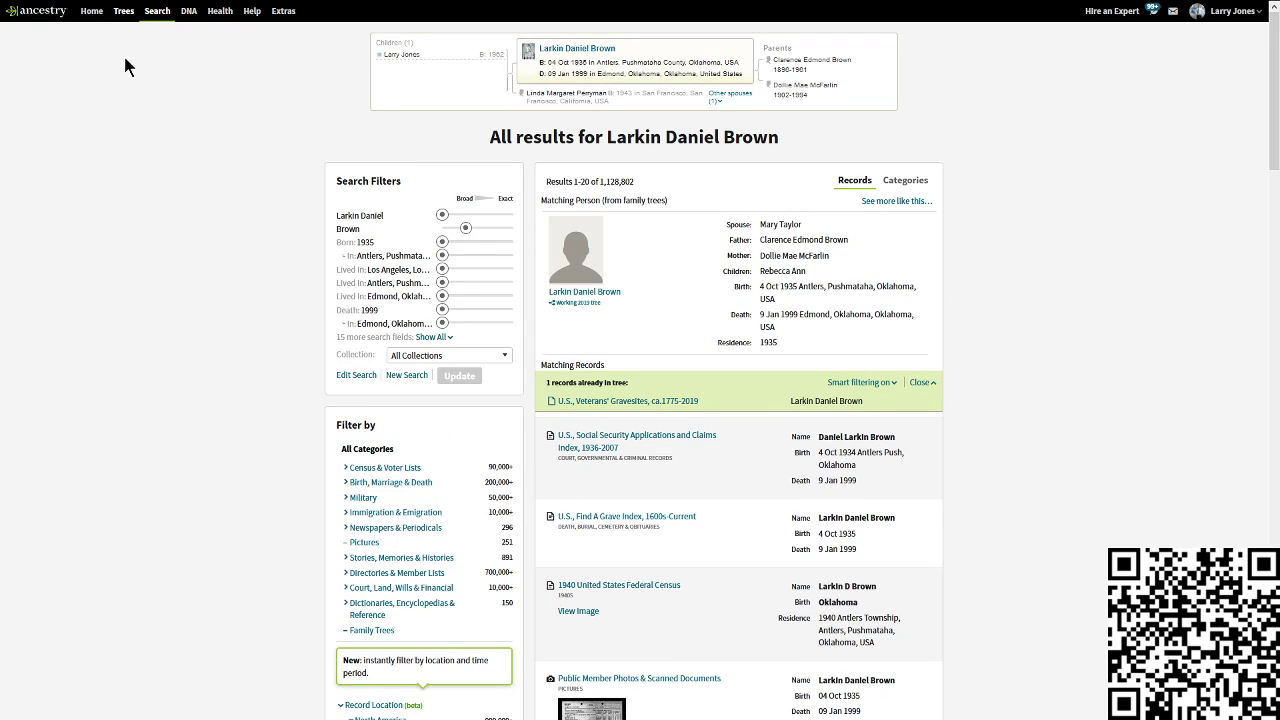
Open the 2019 family tree and view the profile of the home person's father.
left_click(124, 11)
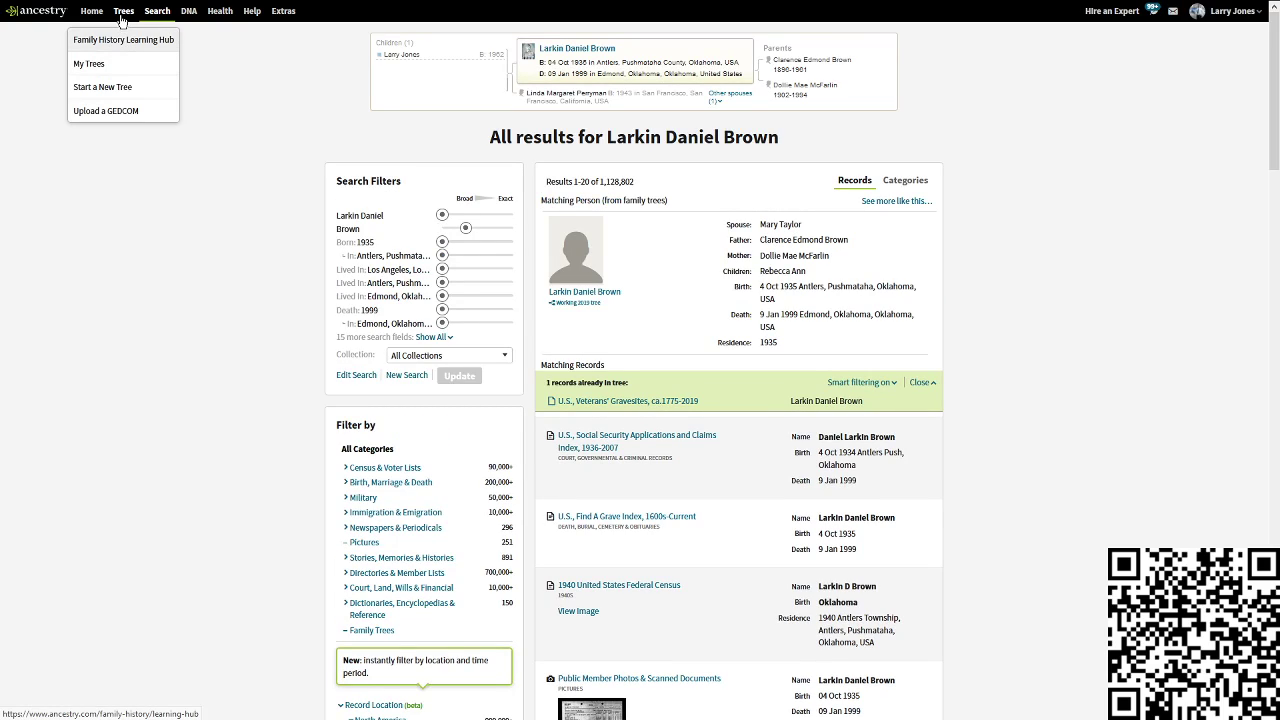
left_click(121, 14)
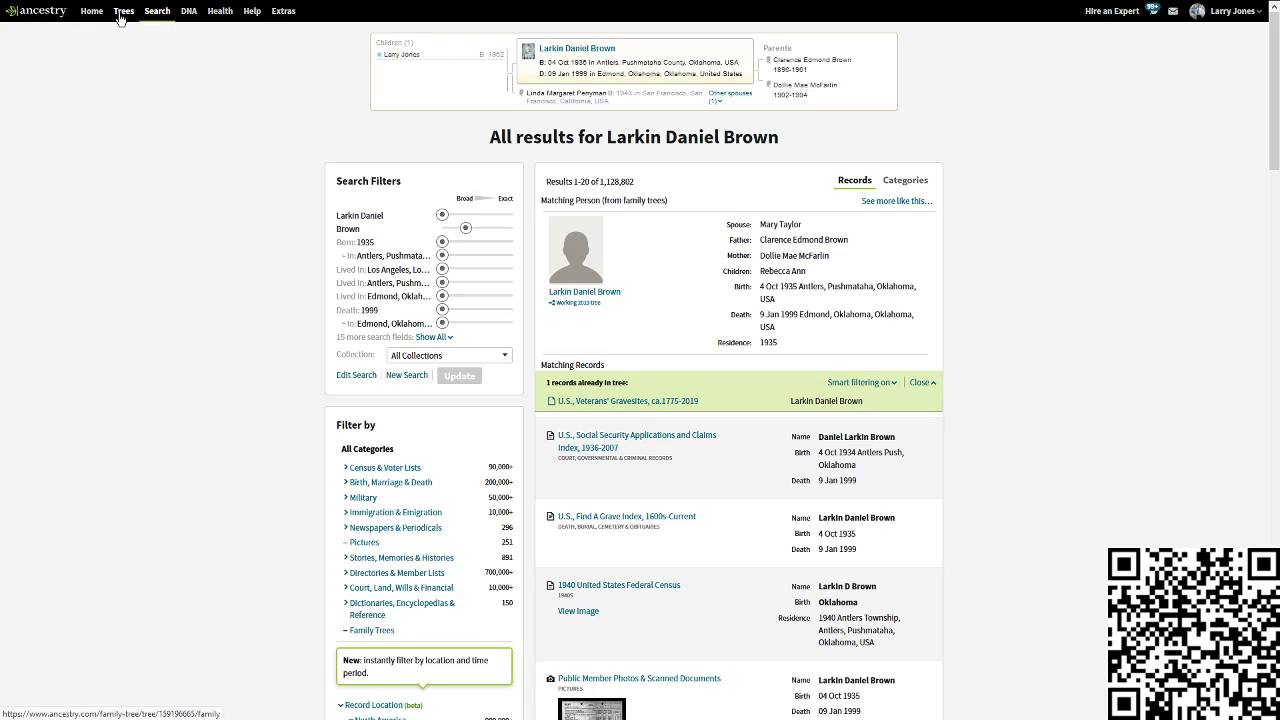
left_click(124, 15)
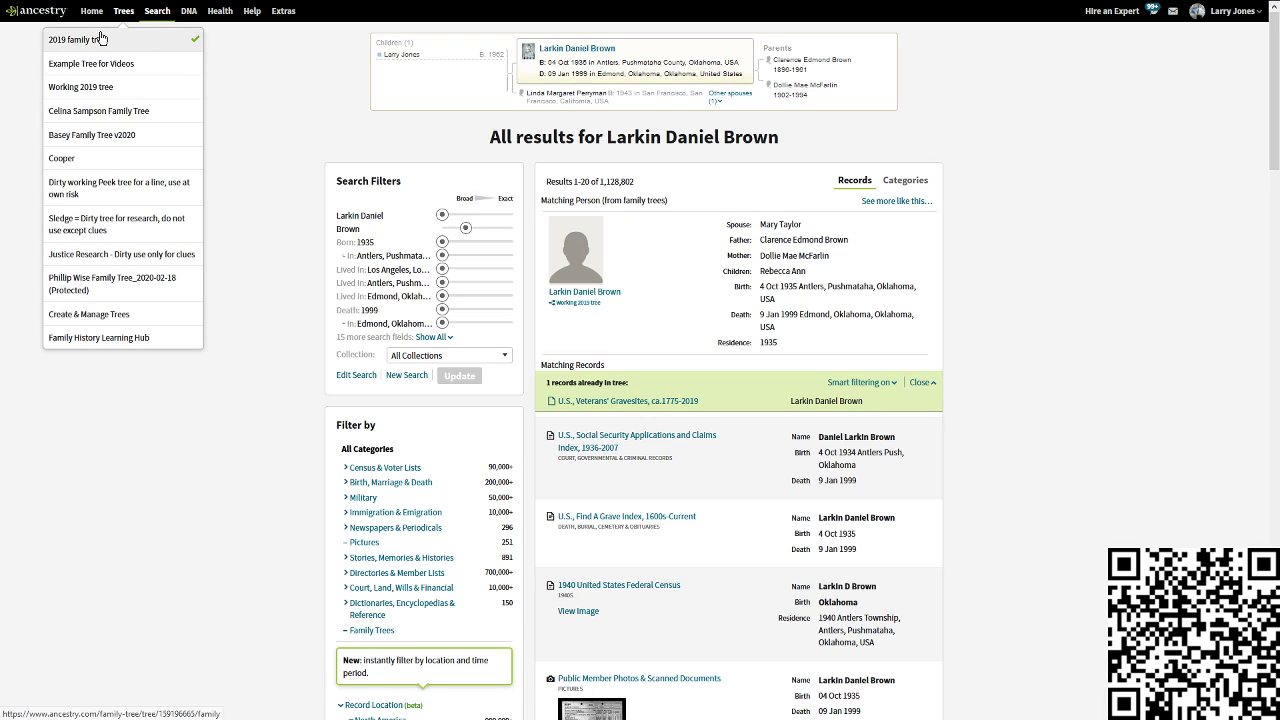
left_click(101, 38)
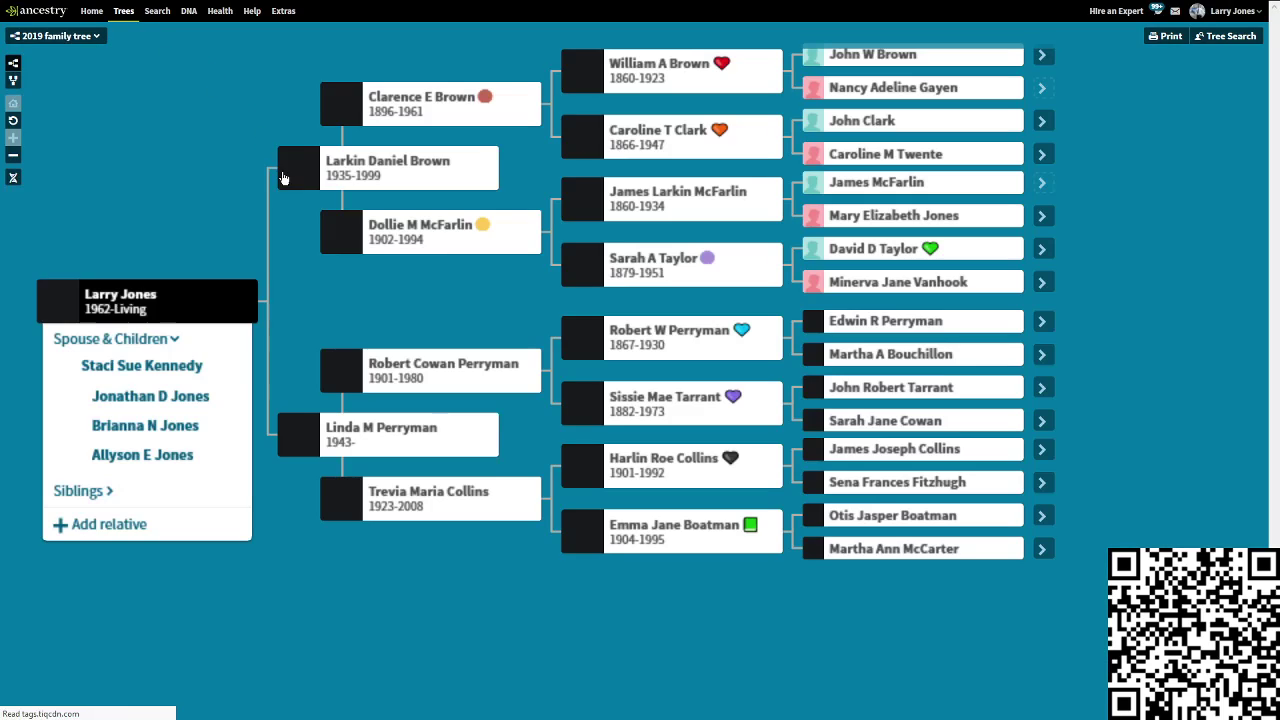
left_click(358, 174)
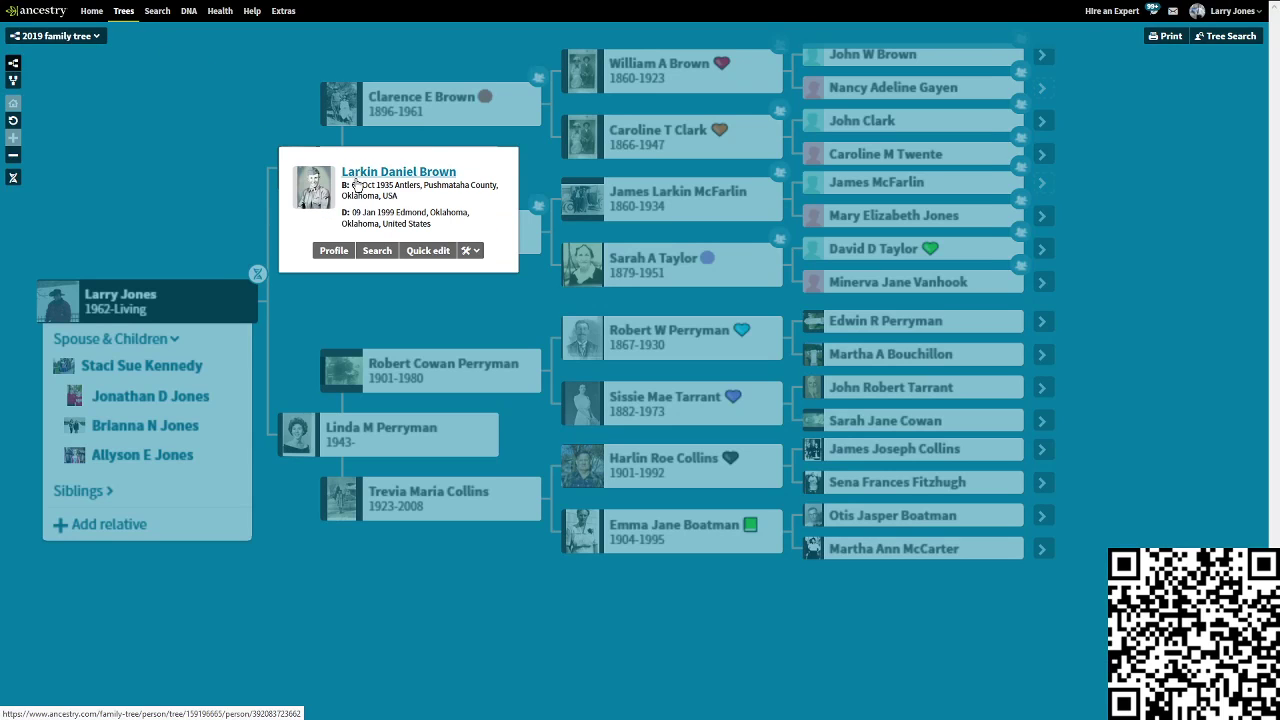
left_click(344, 253)
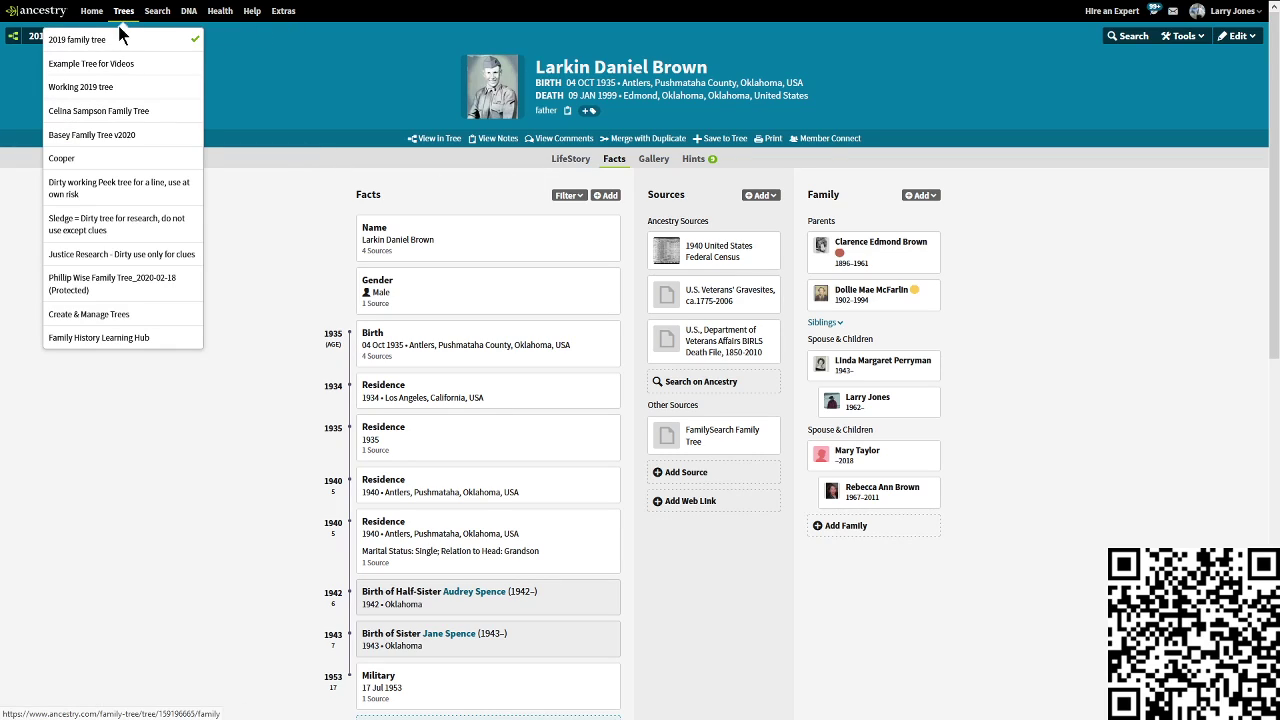
Return to the 2019 family tree and open the profile of the great-grandfather heading the paternal line.
left_click(111, 39)
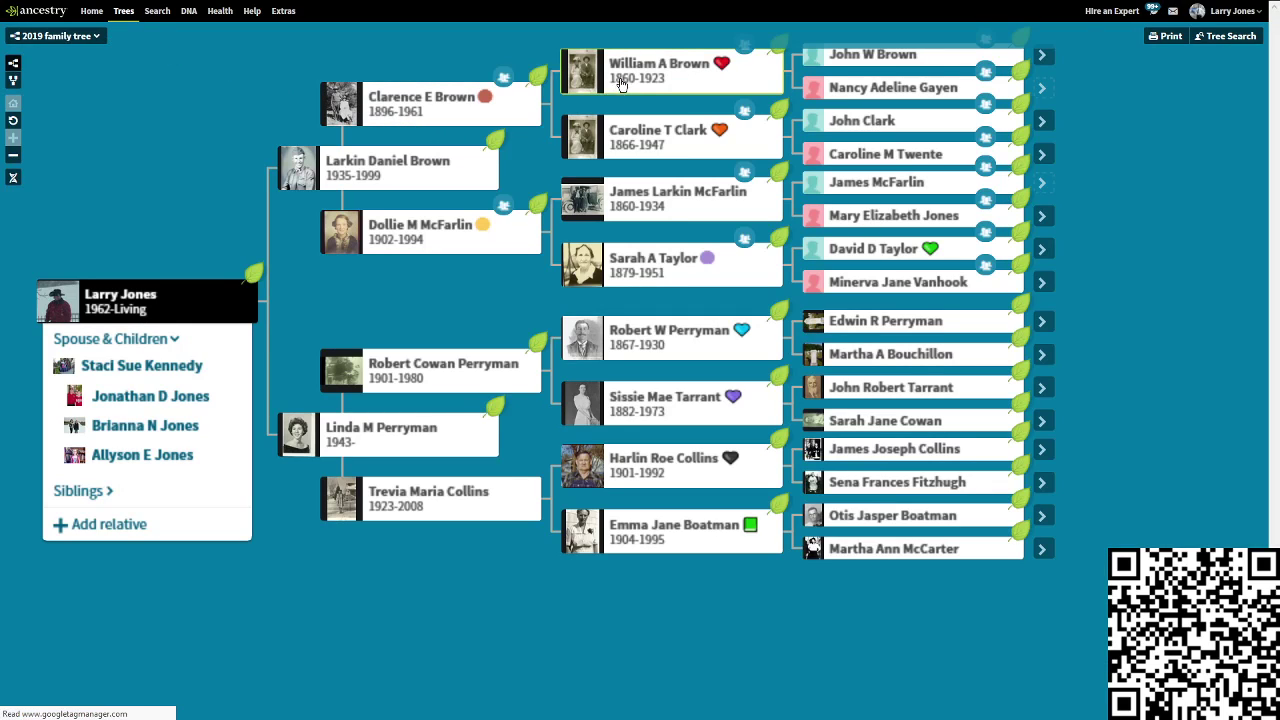
left_click(620, 84)
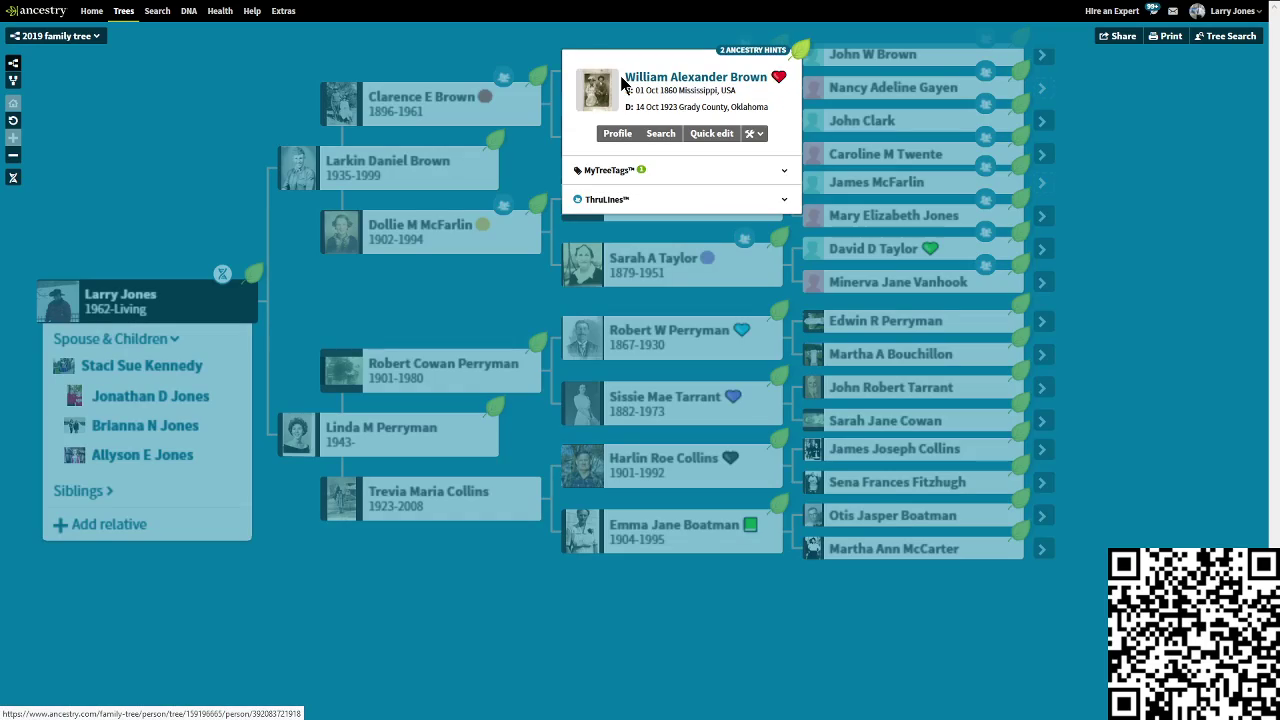
left_click(618, 136)
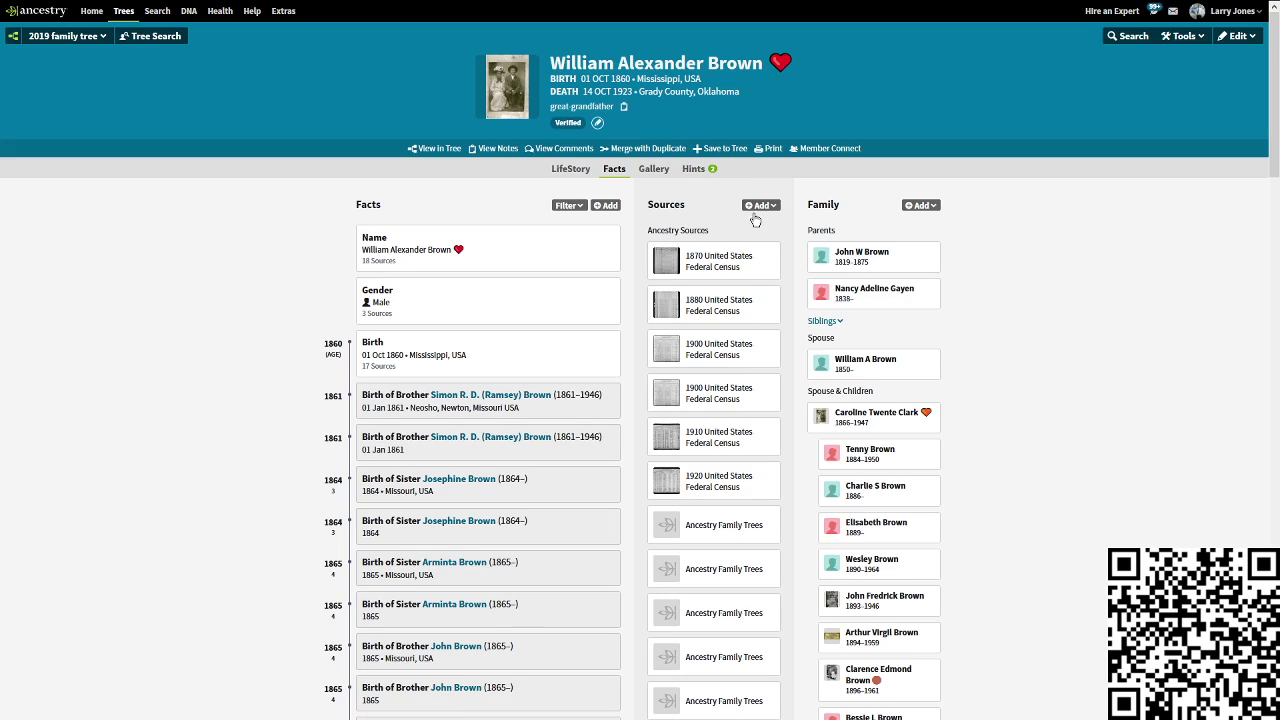
View the image of the great-grandfather's first listed 1900 United States Federal Census source and look through all its suggested related records.
left_click(669, 355)
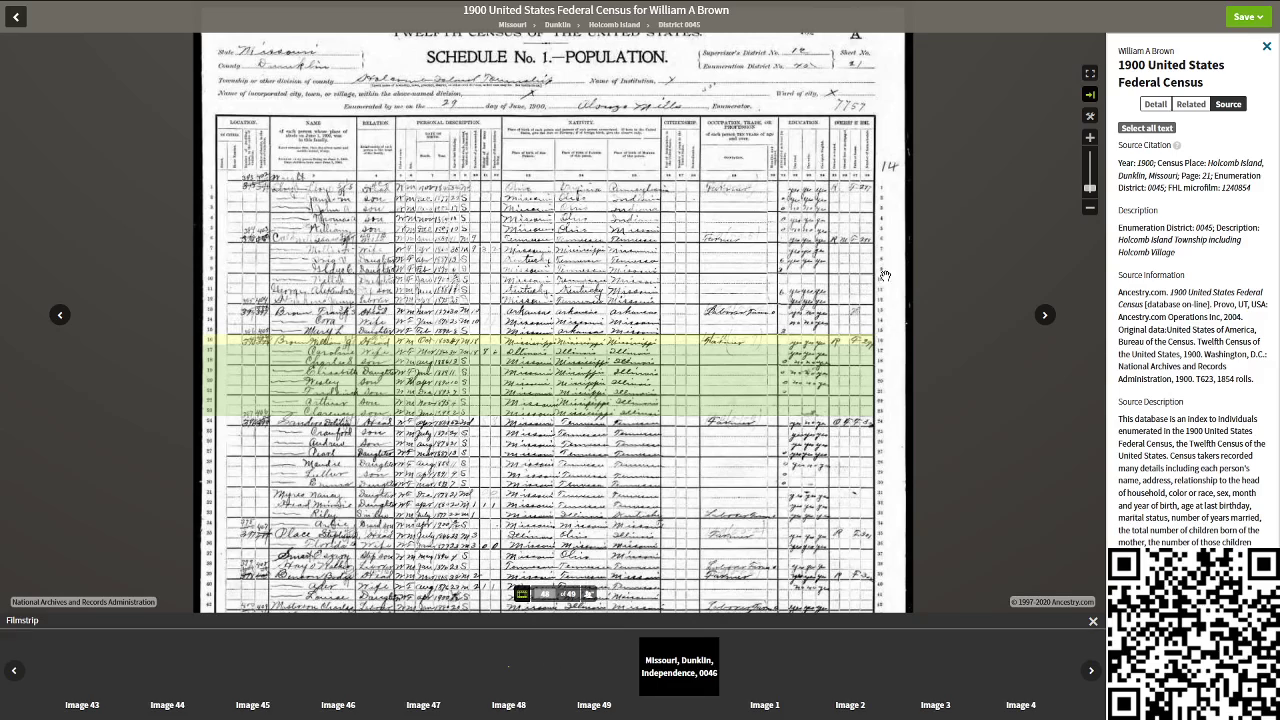
left_click(1190, 105)
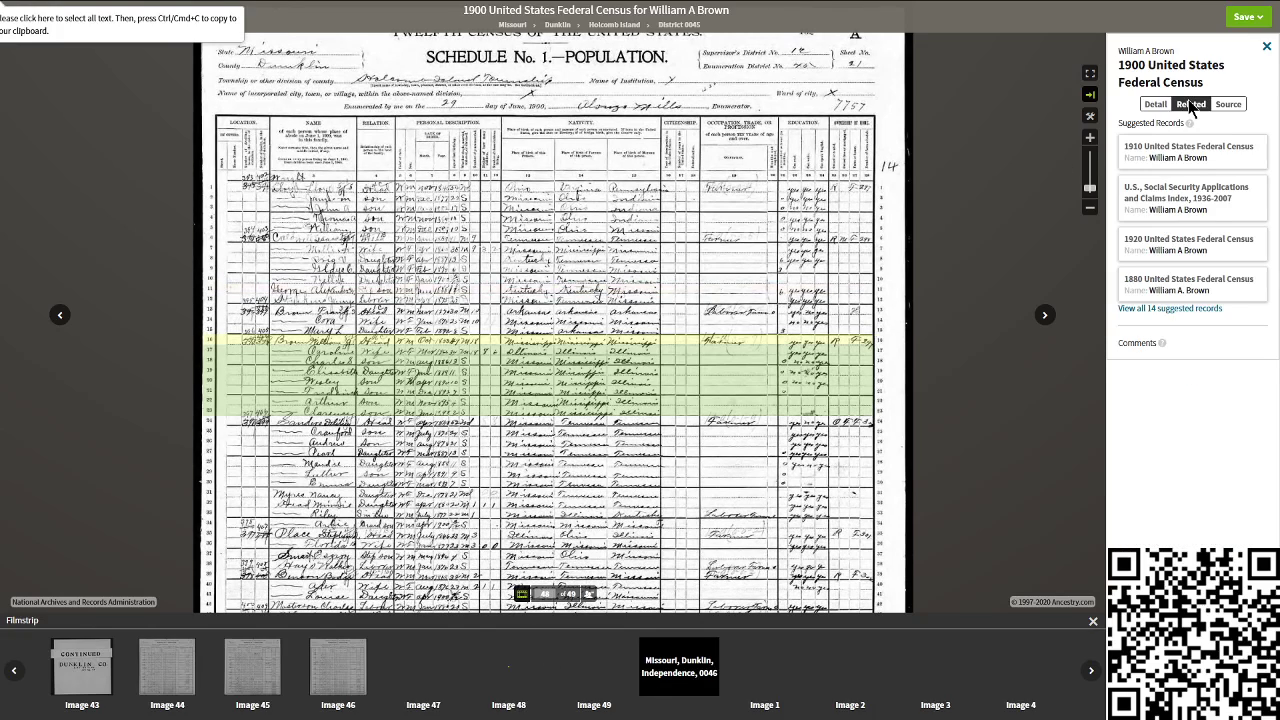
left_click(1150, 310)
scroll(1187, 290, "down", 3)
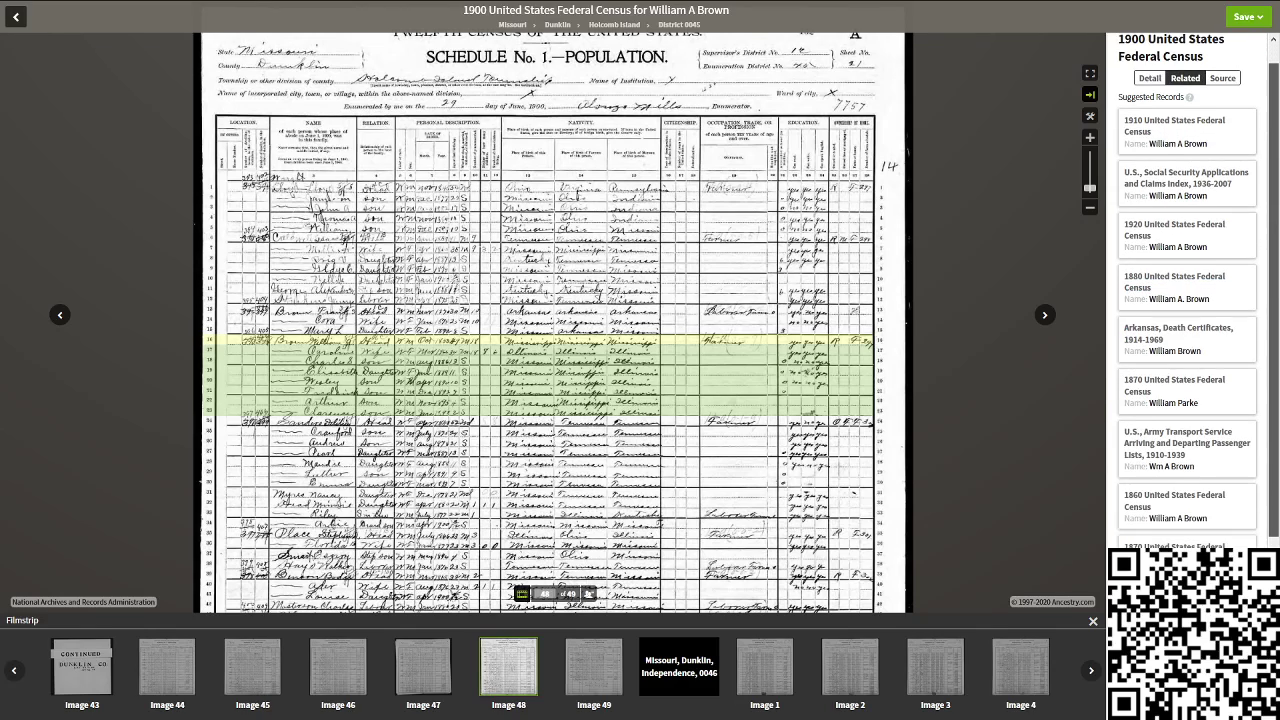
scroll(1187, 290, "down", 2)
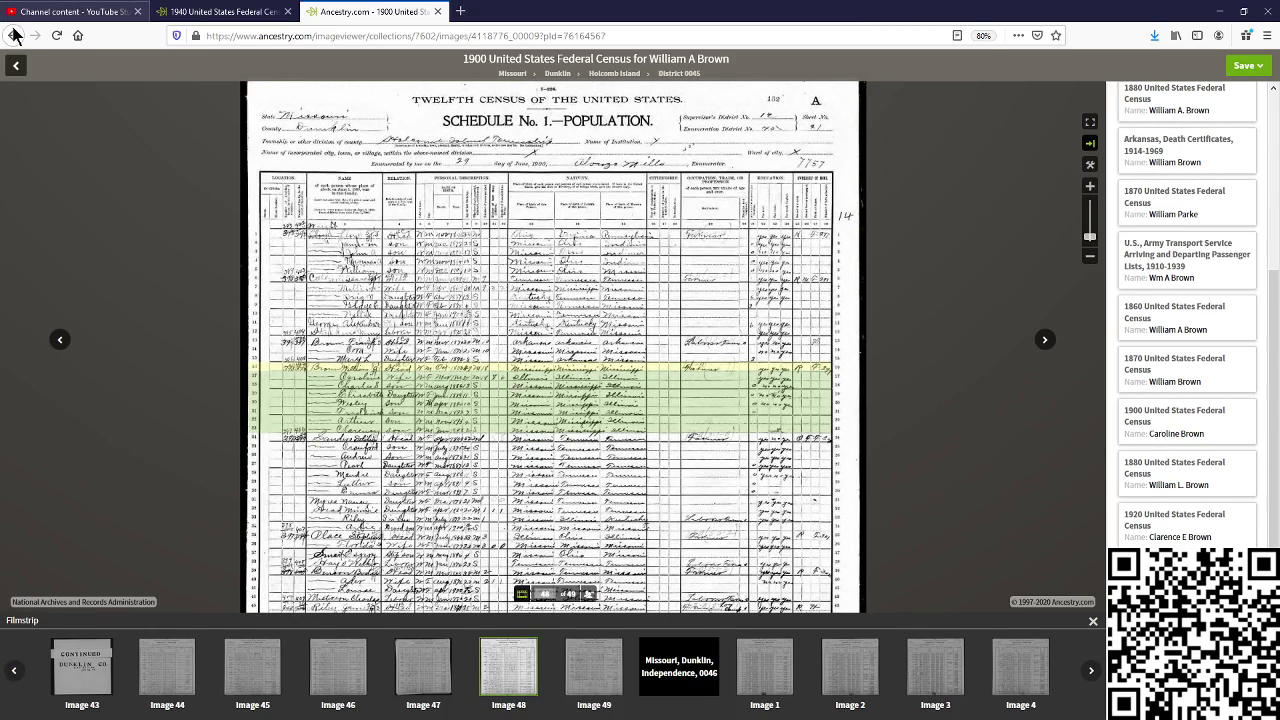
Go back to the great-grandfather's profile, return to the 1900 census image and review its complete list of suggested records again.
left_click(14, 65)
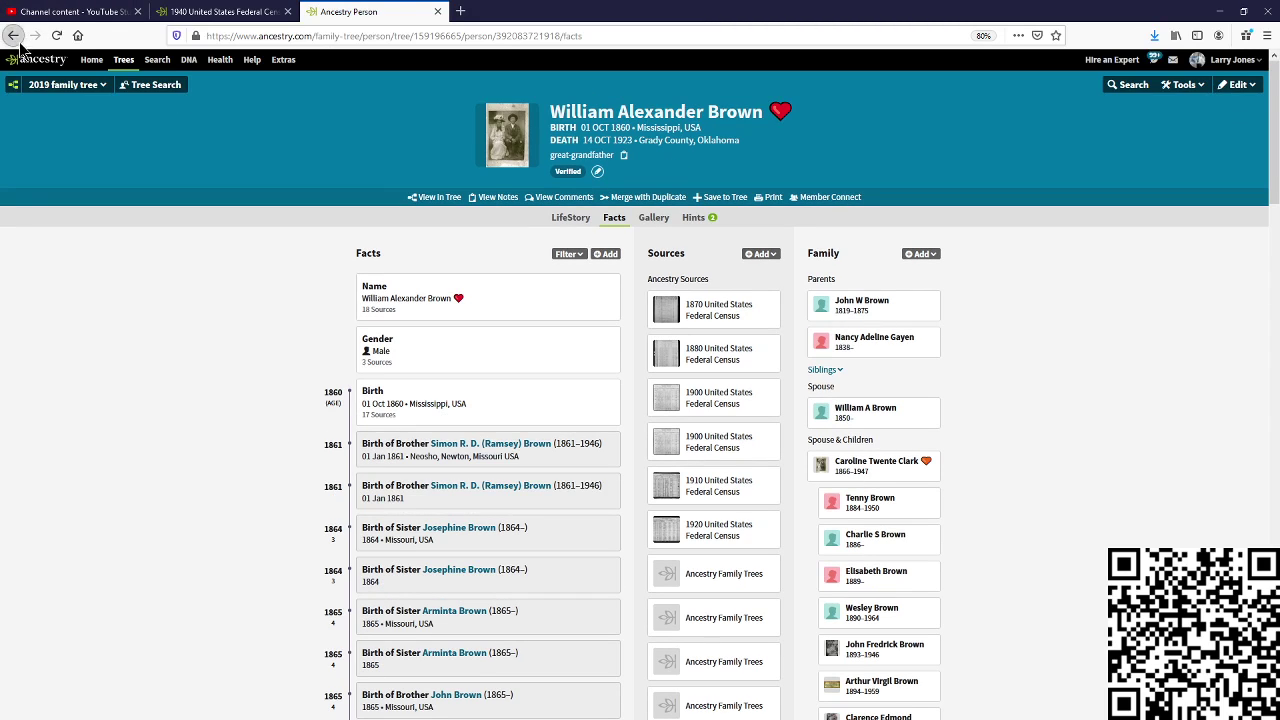
left_click(14, 36)
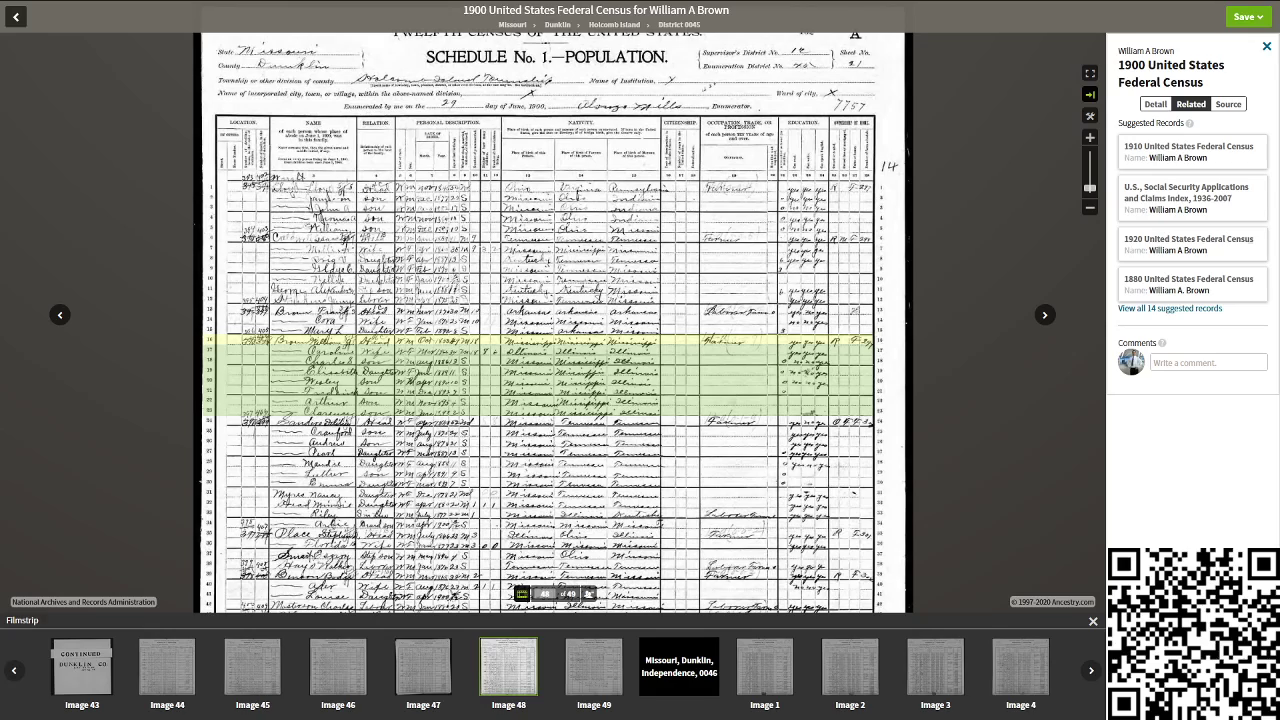
left_click(1160, 310)
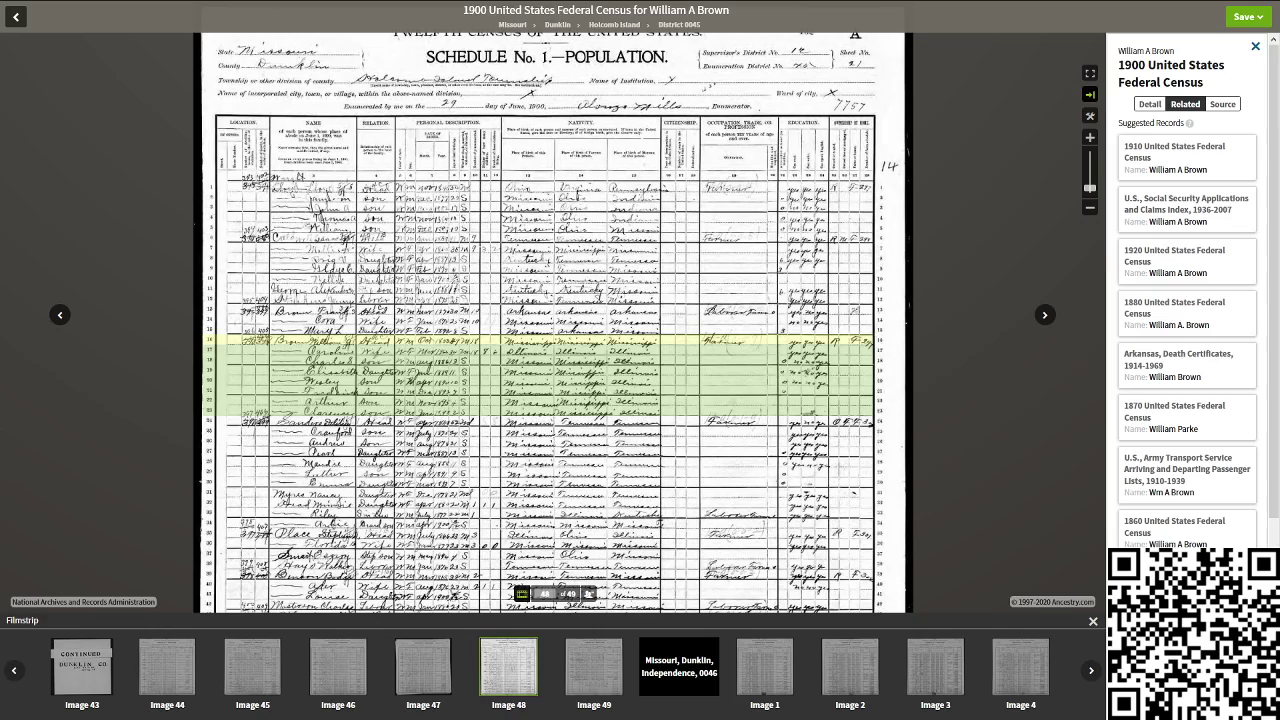
left_click_drag(1268, 357, 1276, 542)
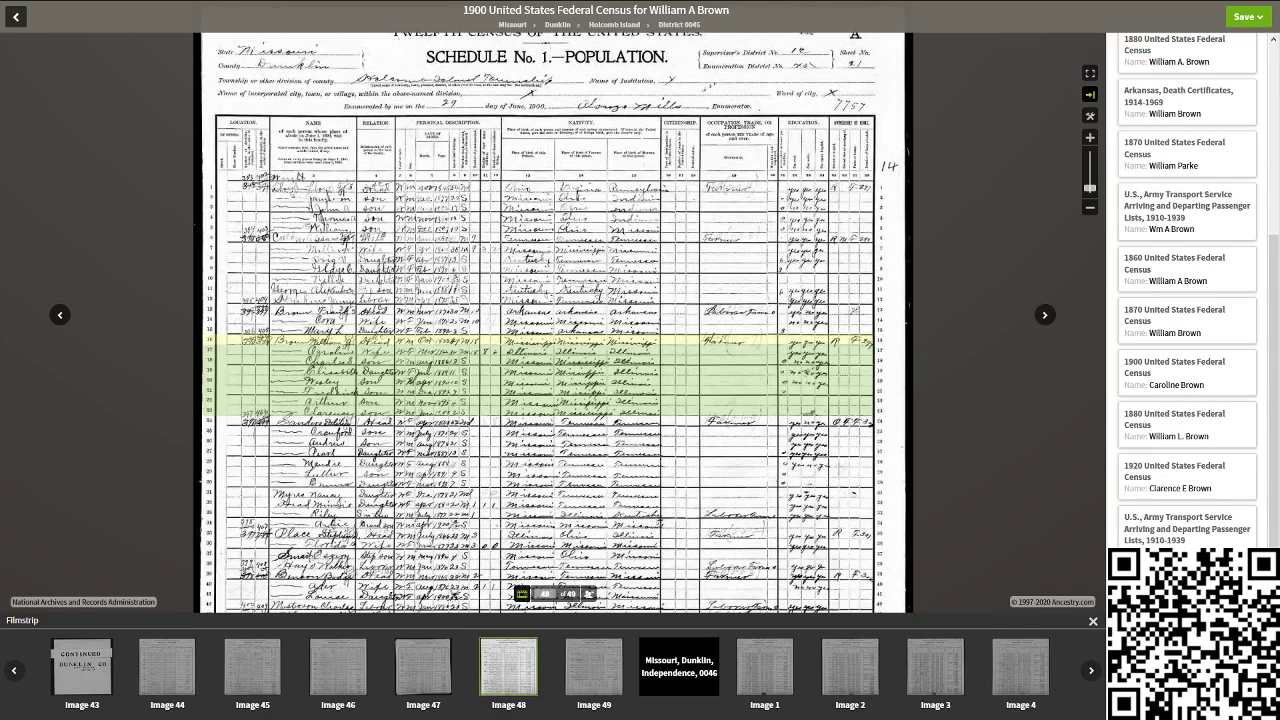
left_click_drag(1275, 372, 1275, 172)
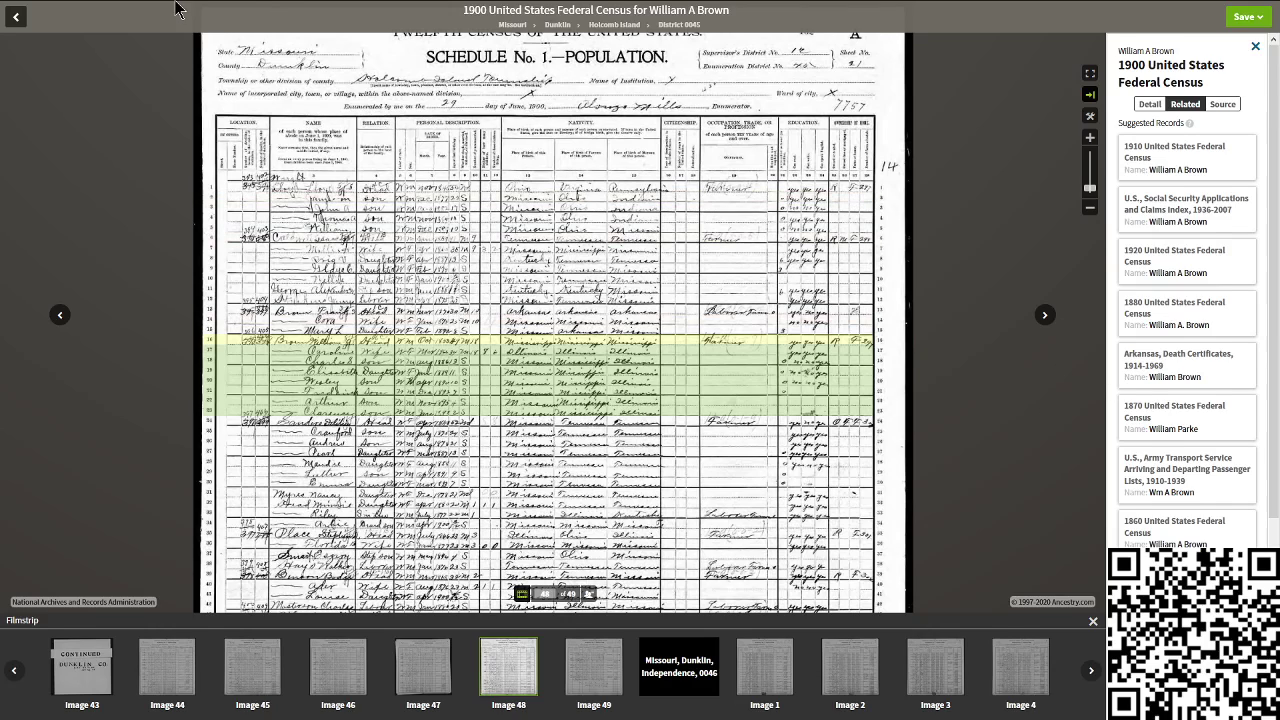
Switch to the browser tab with the relative's 1940 census record, start its guided tour and close it.
mouse_move(176, 2)
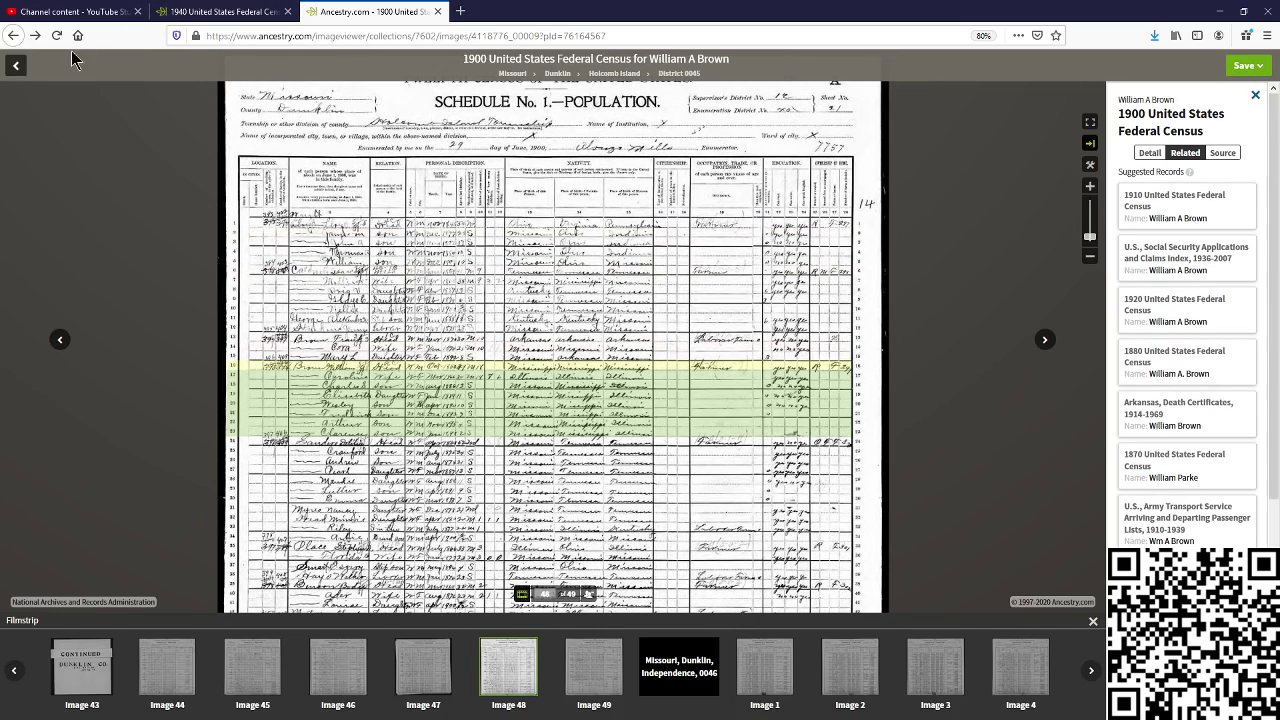
left_click(205, 12)
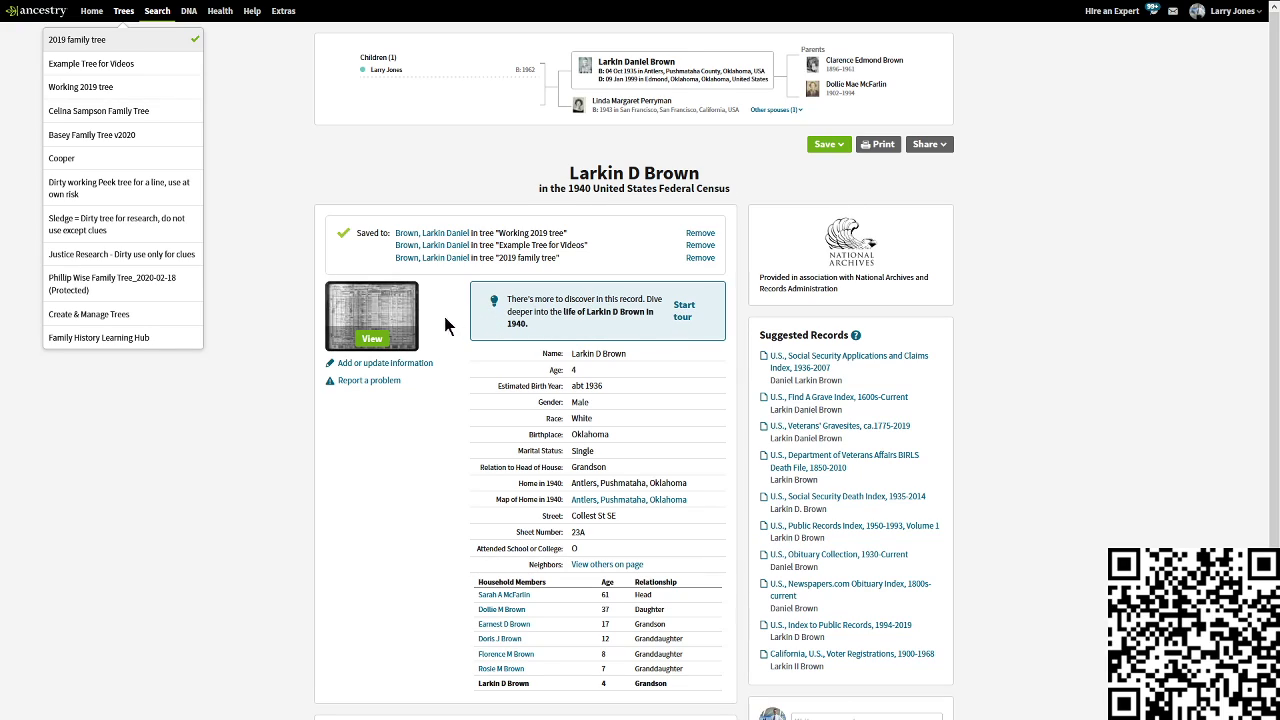
left_click(686, 307)
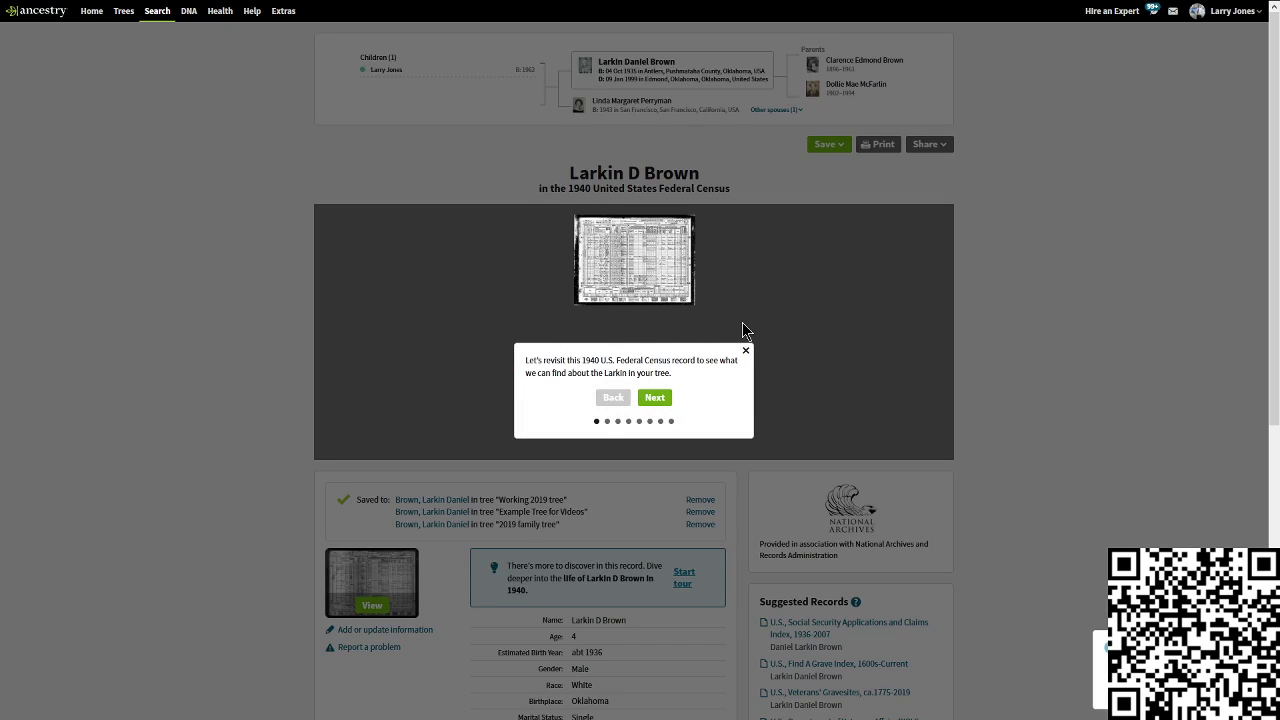
left_click(745, 351)
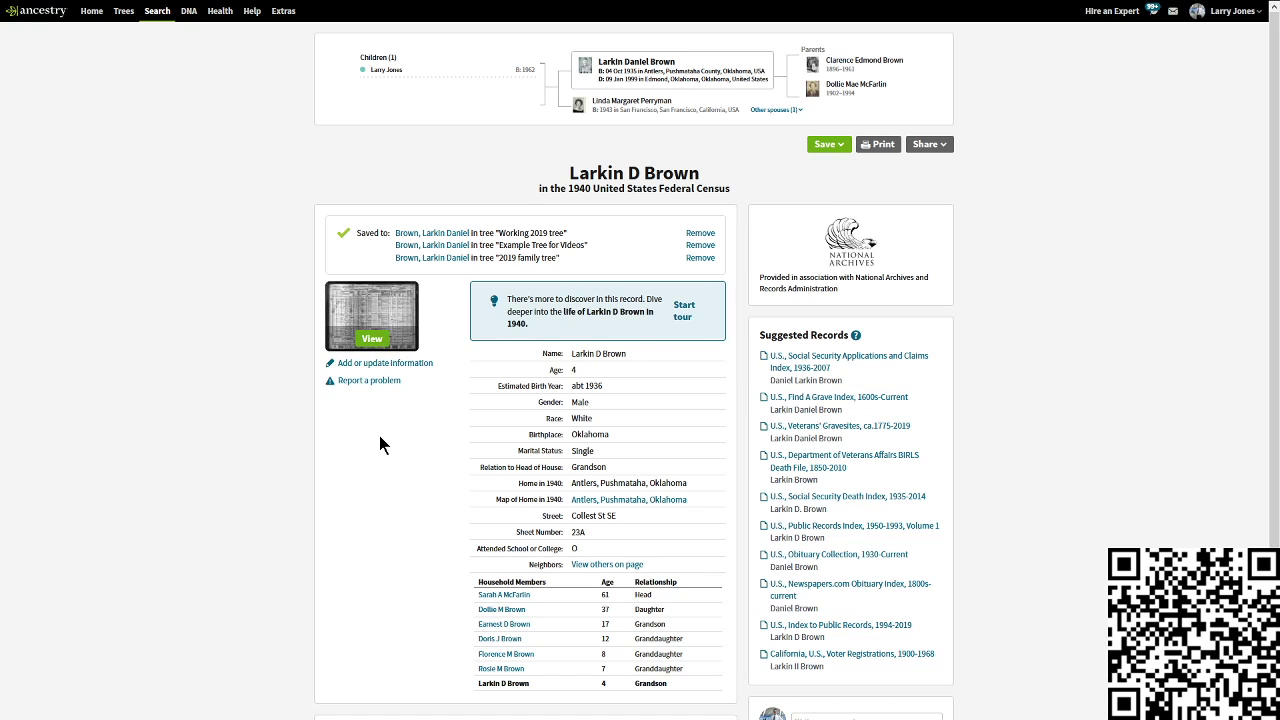
View the original 1940 census image and review the record's indexed details and suggested related records.
left_click(370, 320)
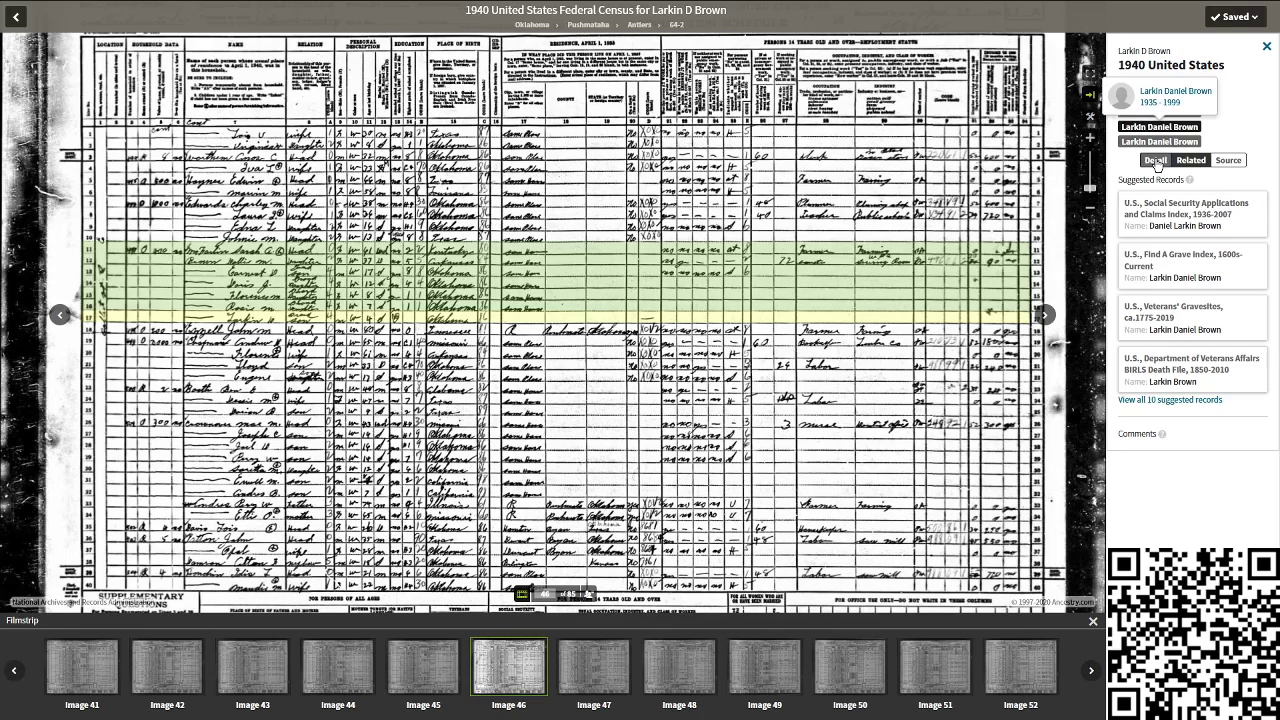
left_click(1156, 162)
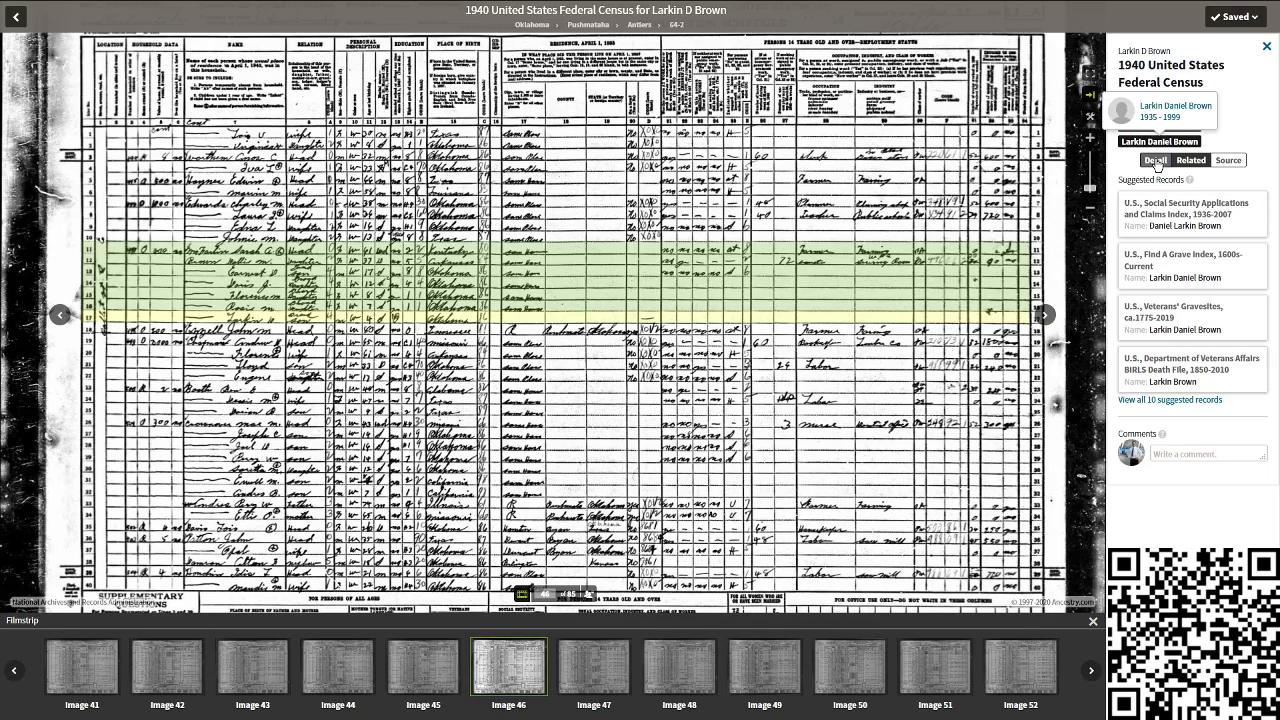
left_click(1226, 161)
left_click(1156, 162)
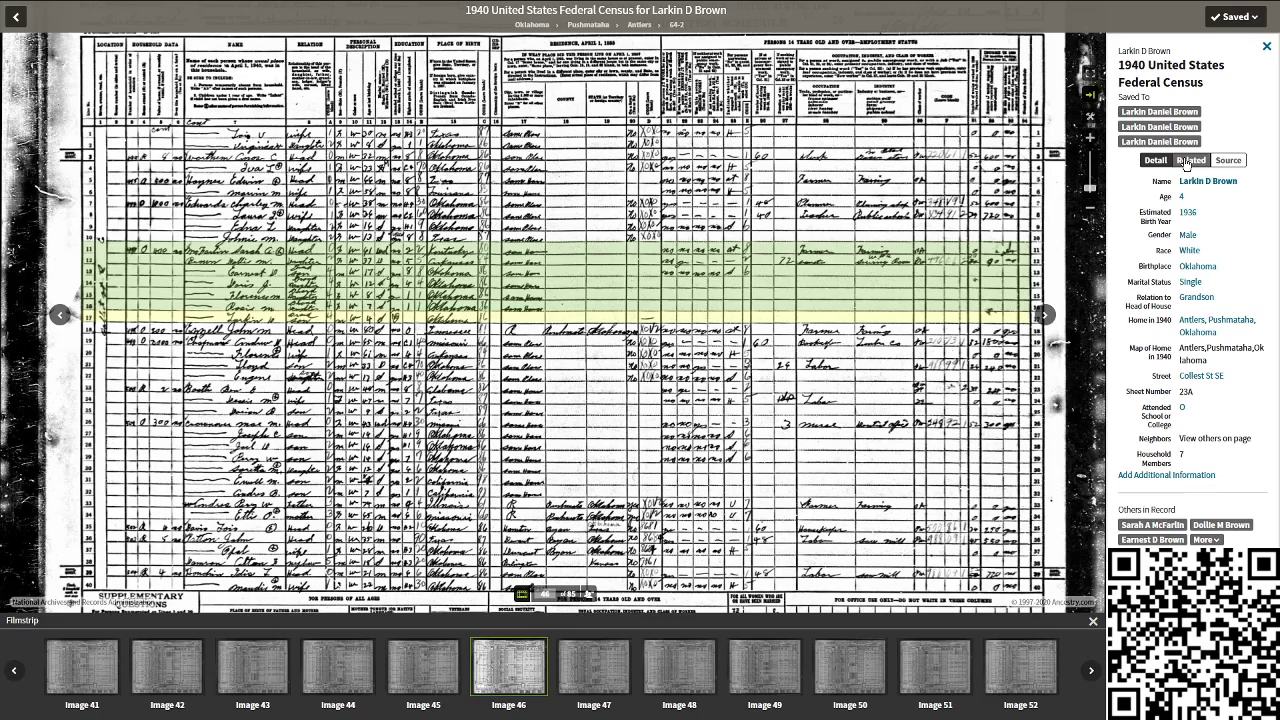
left_click(1189, 162)
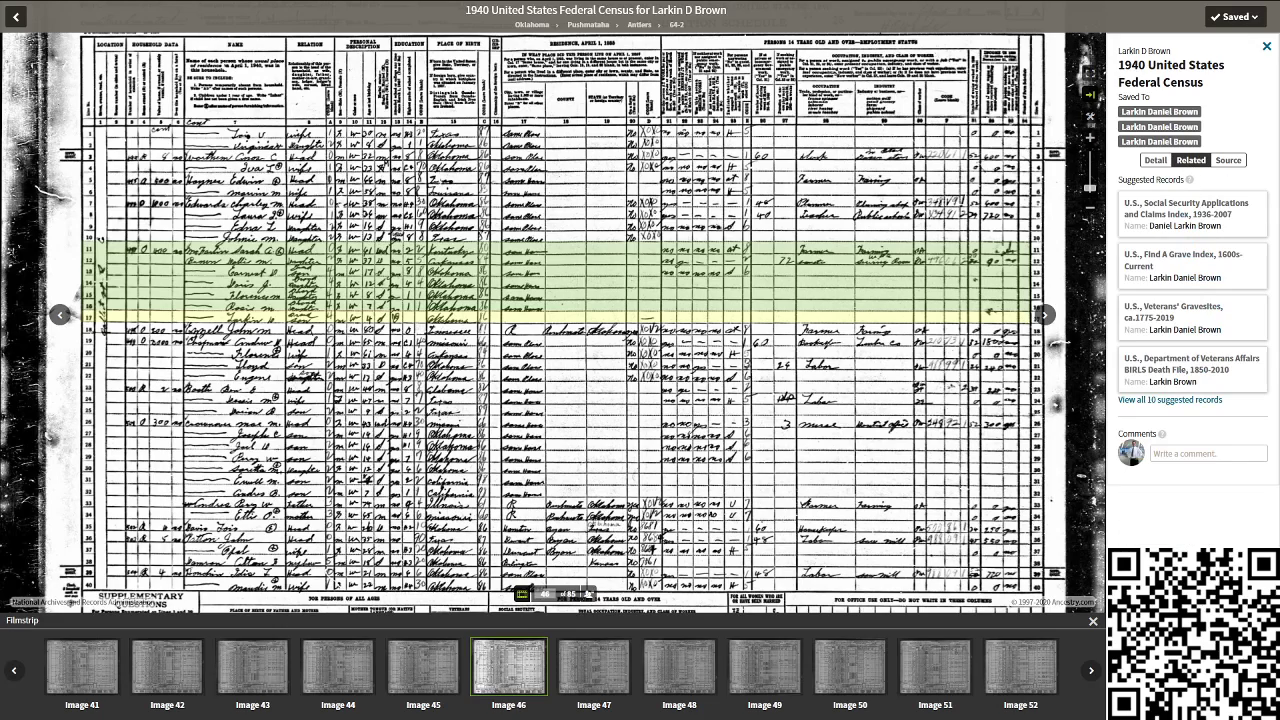